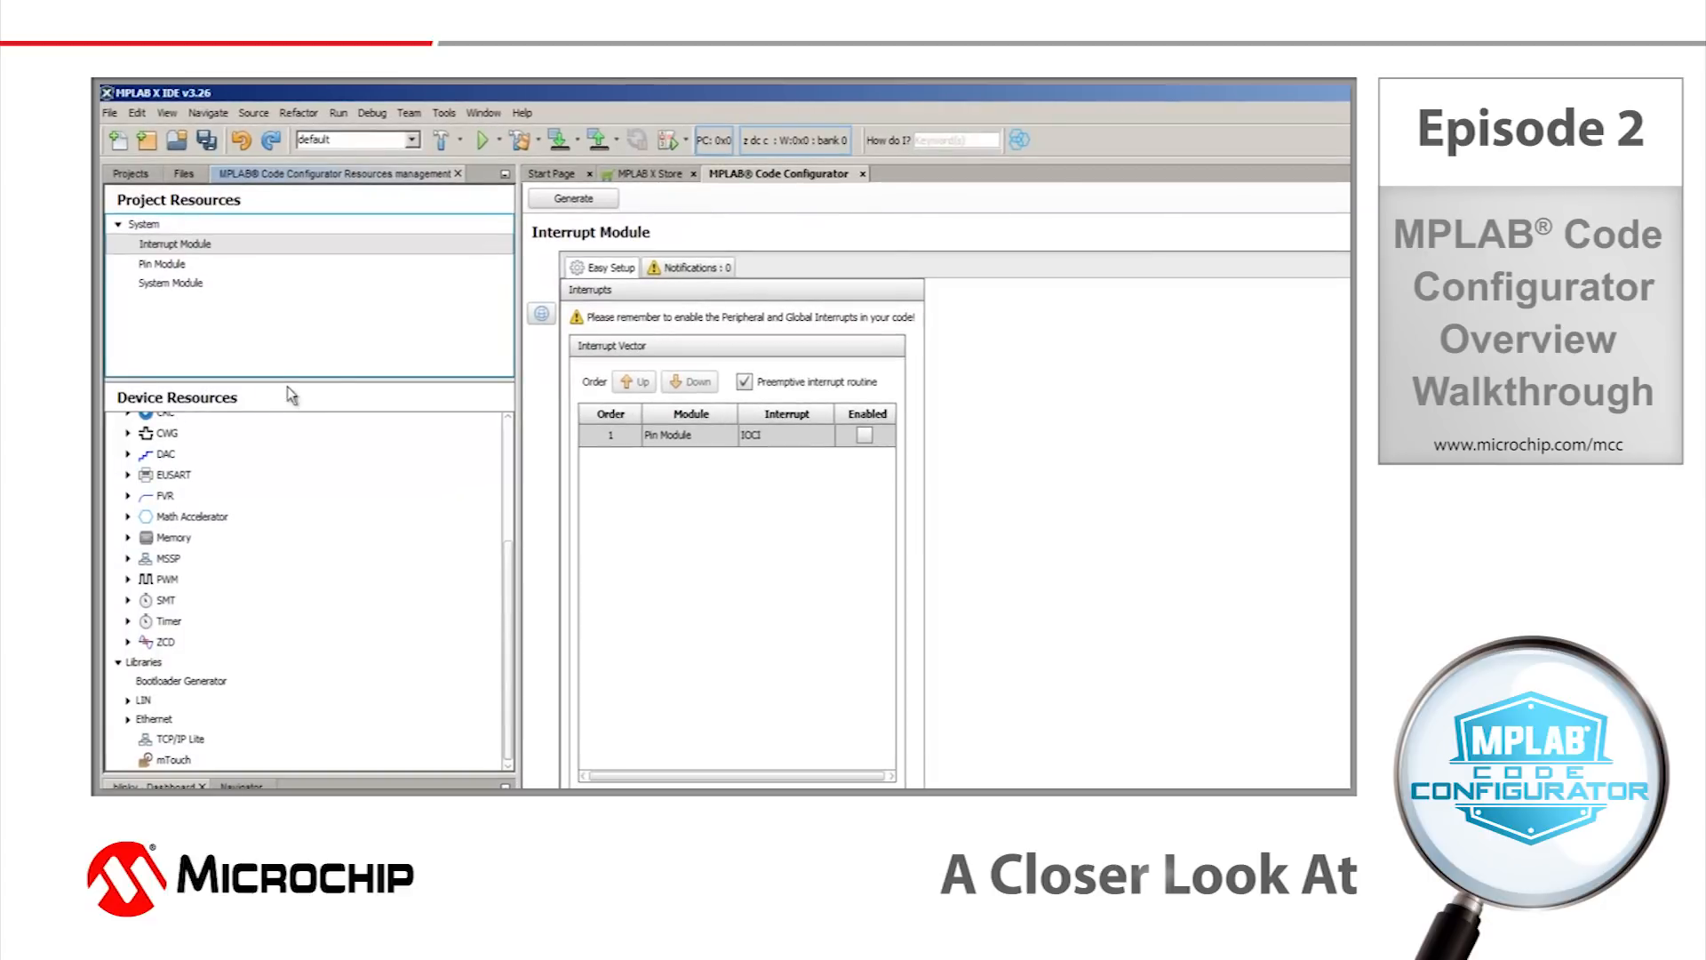
Enlarge the device resources area and view the Pin Module's settings.
{"action": "left_click_drag", "start_coordinate": [287, 382], "coordinate": [287, 363]}
{"action": "scroll", "coordinate": [265, 530], "scroll_direction": "up", "scroll_amount": 3}
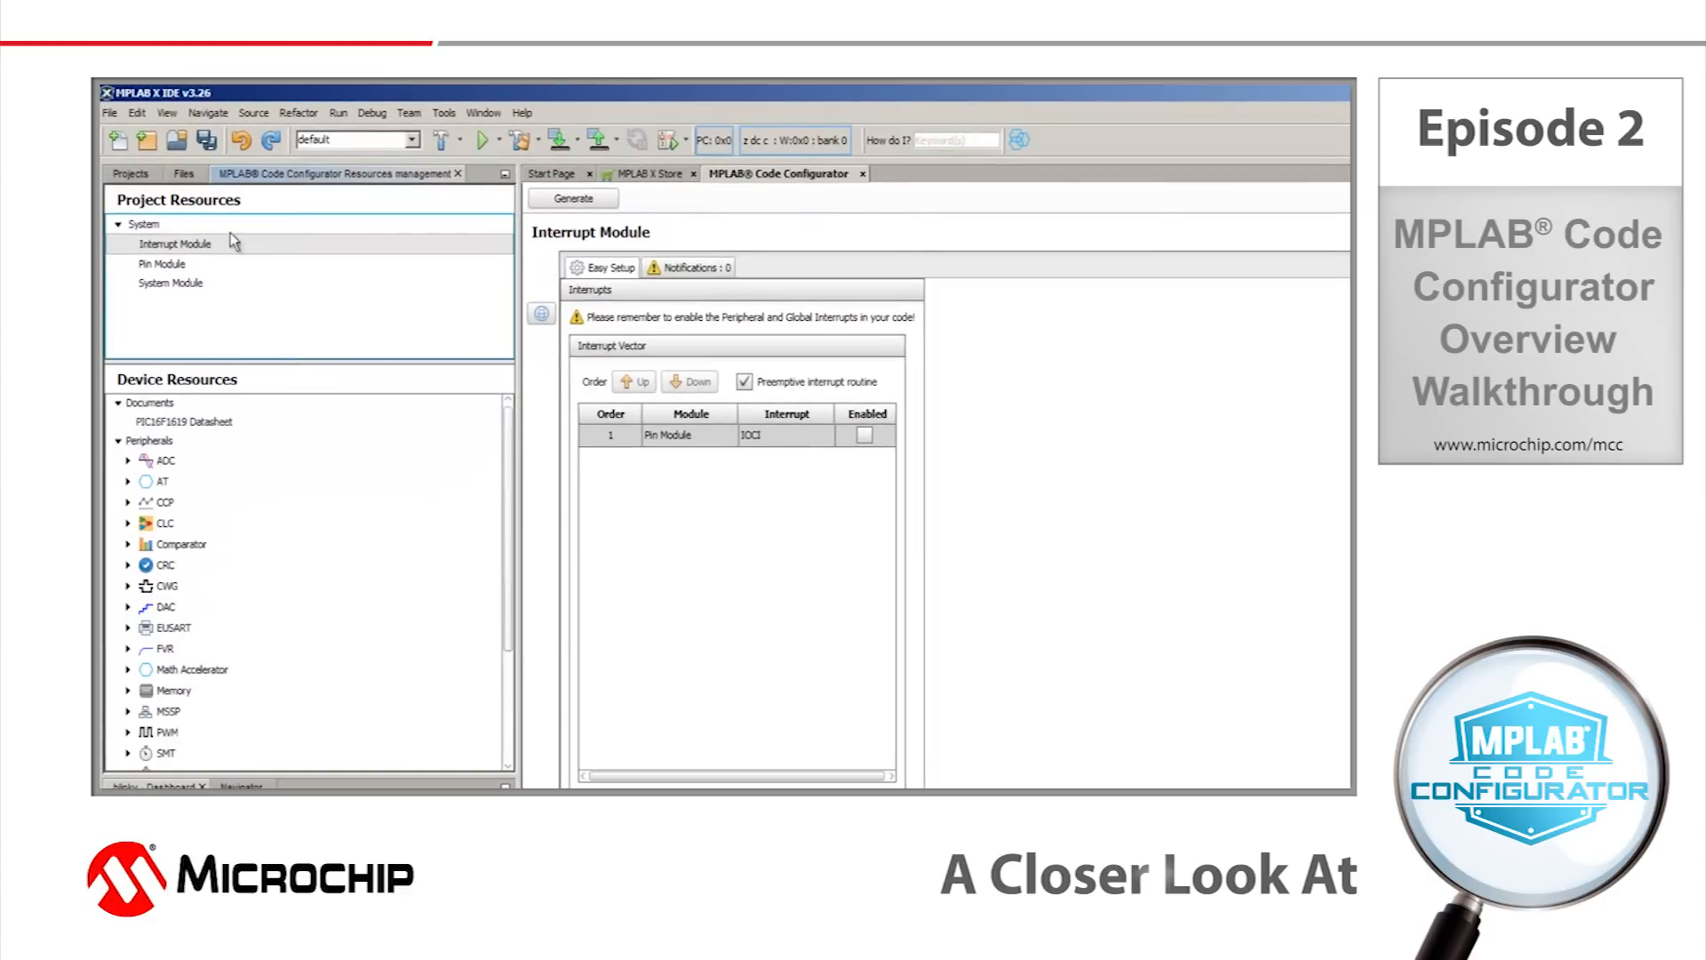
{"action": "left_click", "coordinate": [177, 265]}
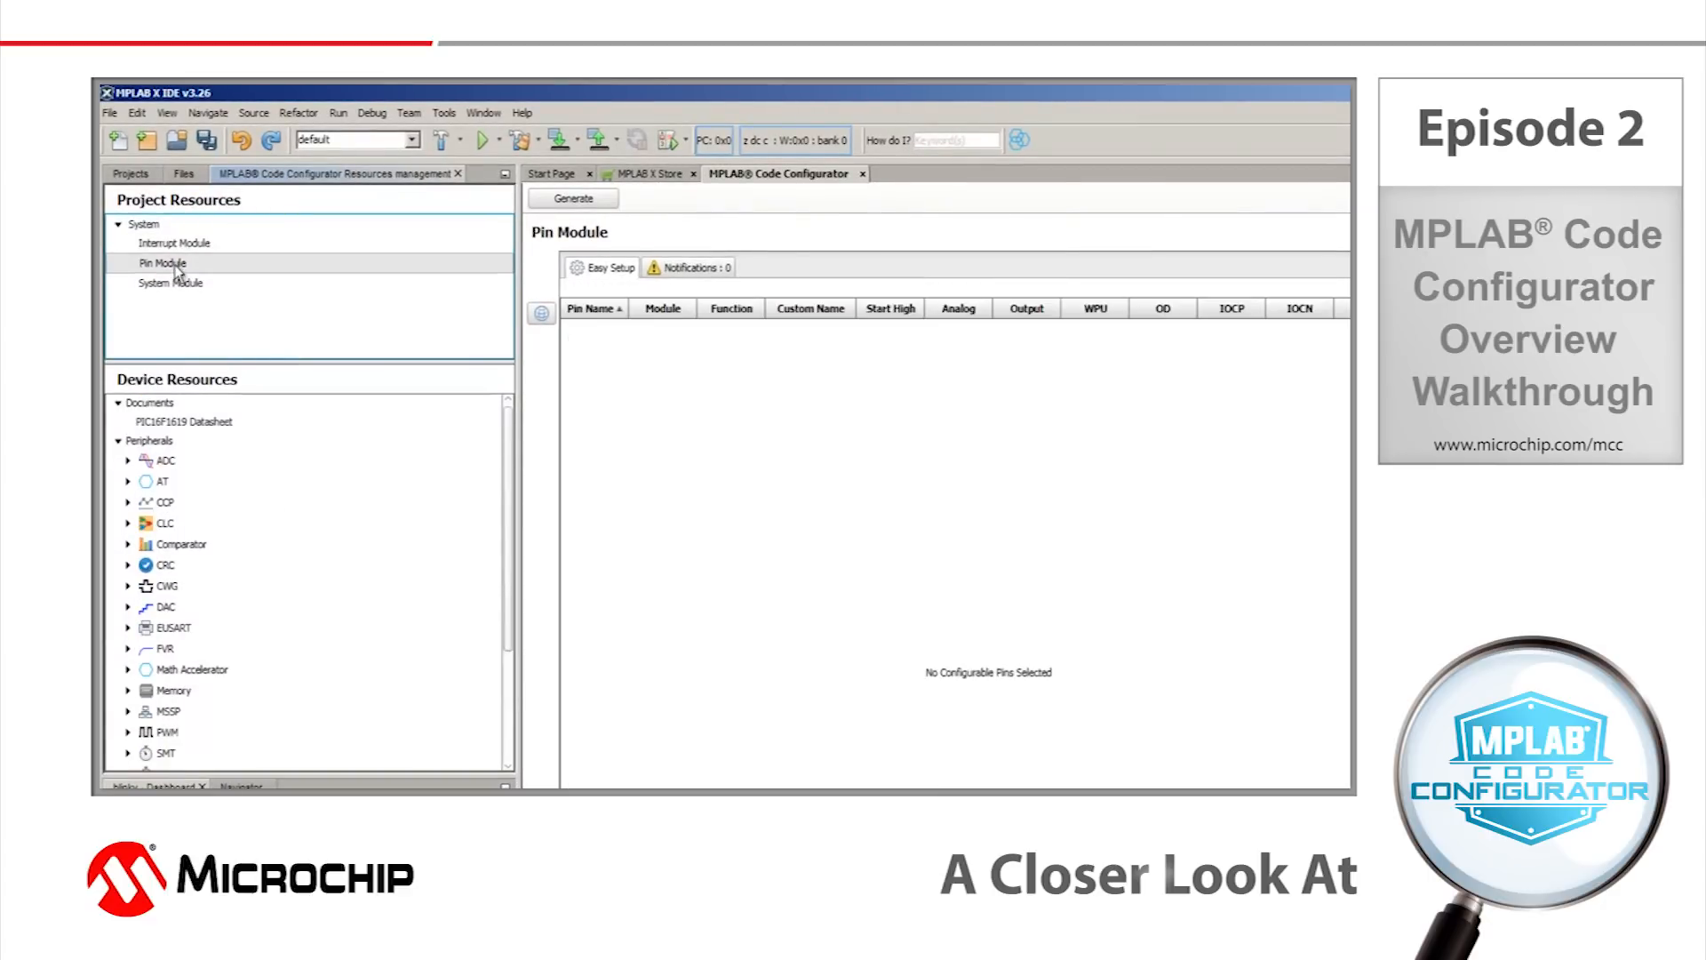
Set LVP in the System Module's CONFIG2 register to Low-voltage programming enabled.
{"action": "left_click", "coordinate": [196, 295]}
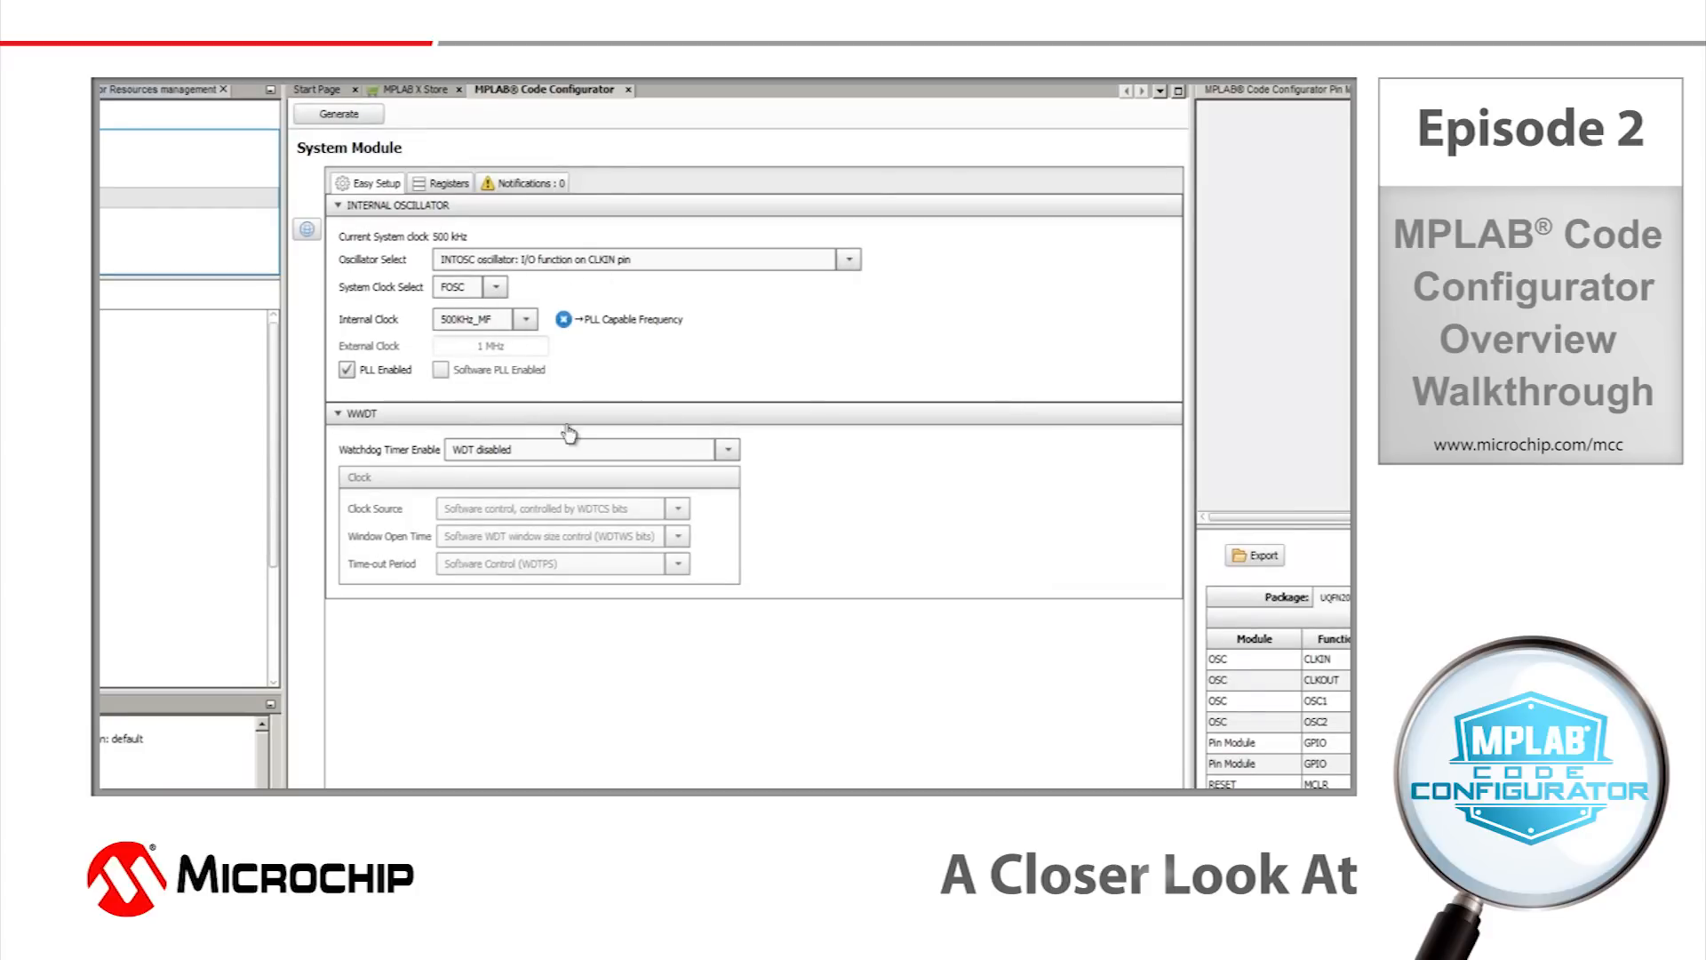
{"action": "left_click", "coordinate": [717, 450]}
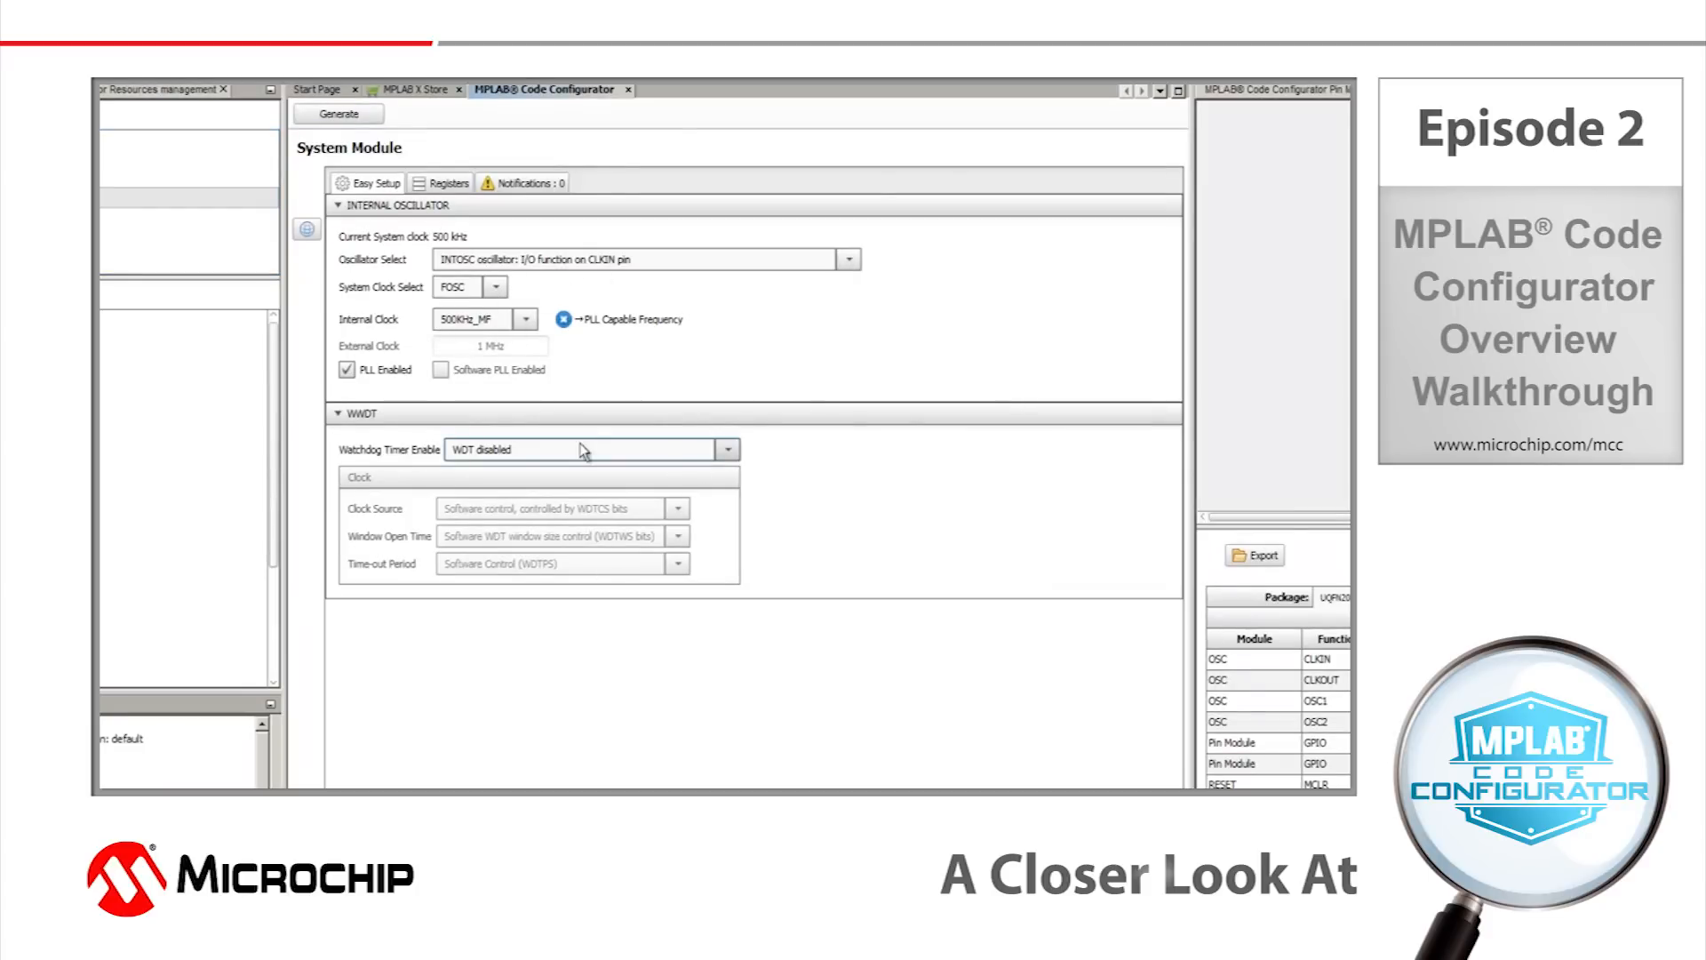
{"action": "left_click", "coordinate": [455, 185]}
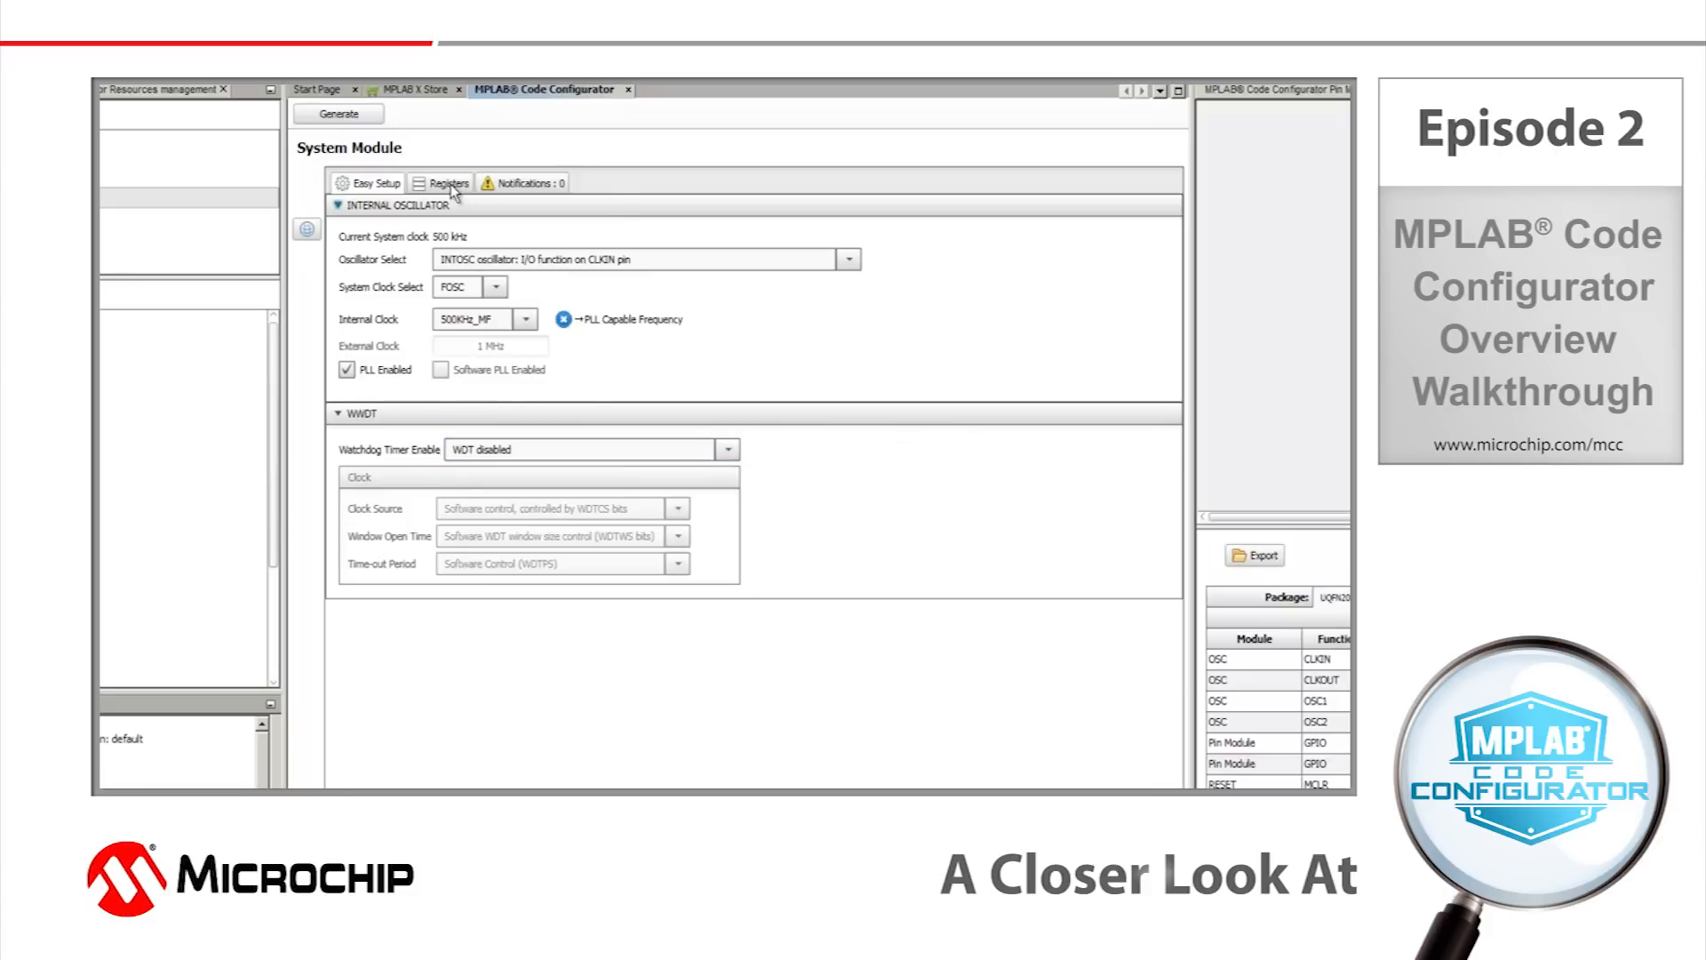
{"action": "scroll", "coordinate": [718, 722], "scroll_direction": "down", "scroll_amount": 2}
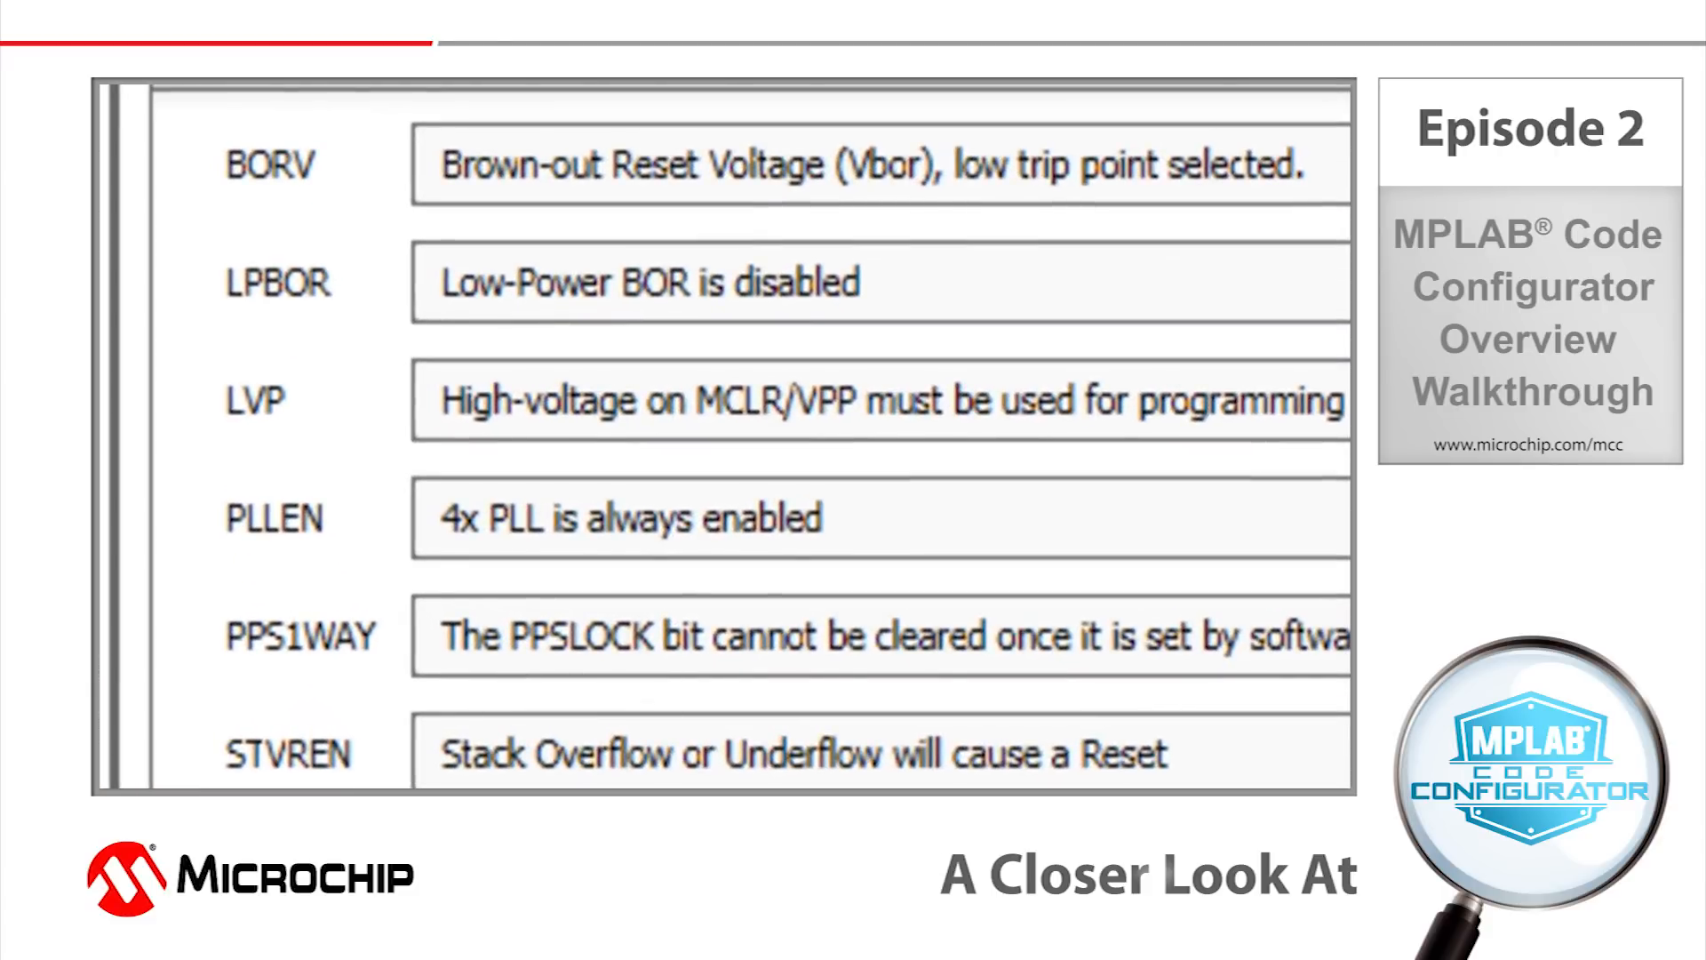
{"action": "key", "text": "Down"}
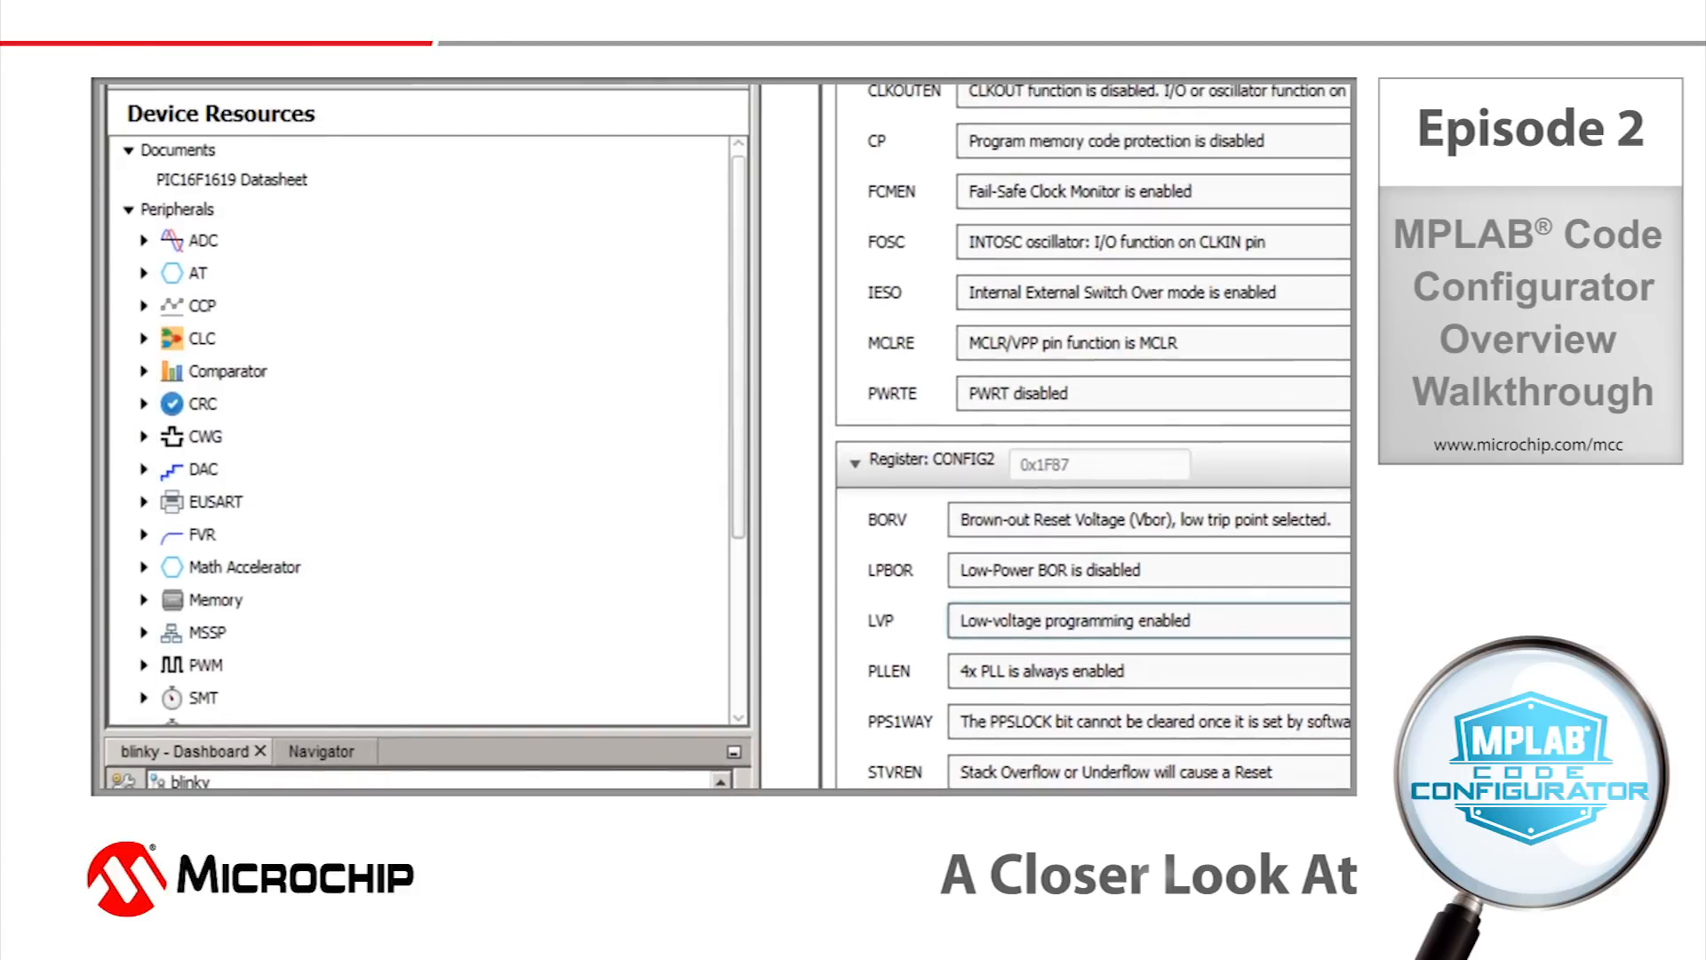
Browse the available peripherals and libraries, and add the PWM3 peripheral to the project.
{"action": "left_click", "coordinate": [377, 302]}
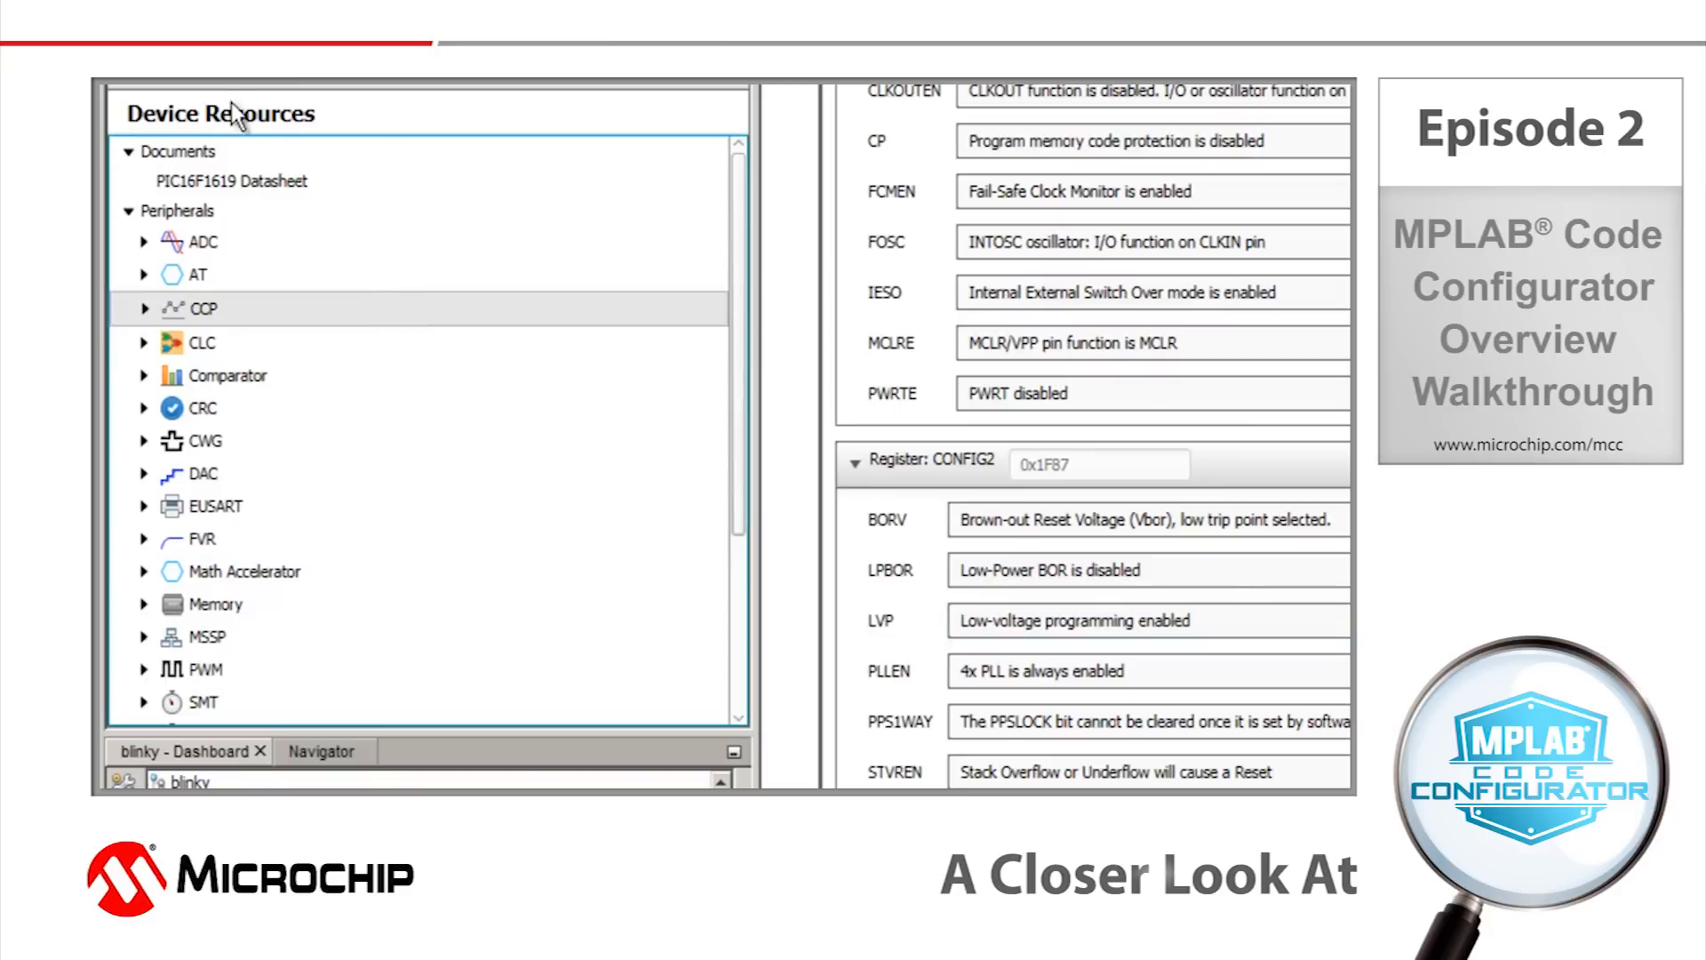
{"action": "left_click", "coordinate": [200, 152]}
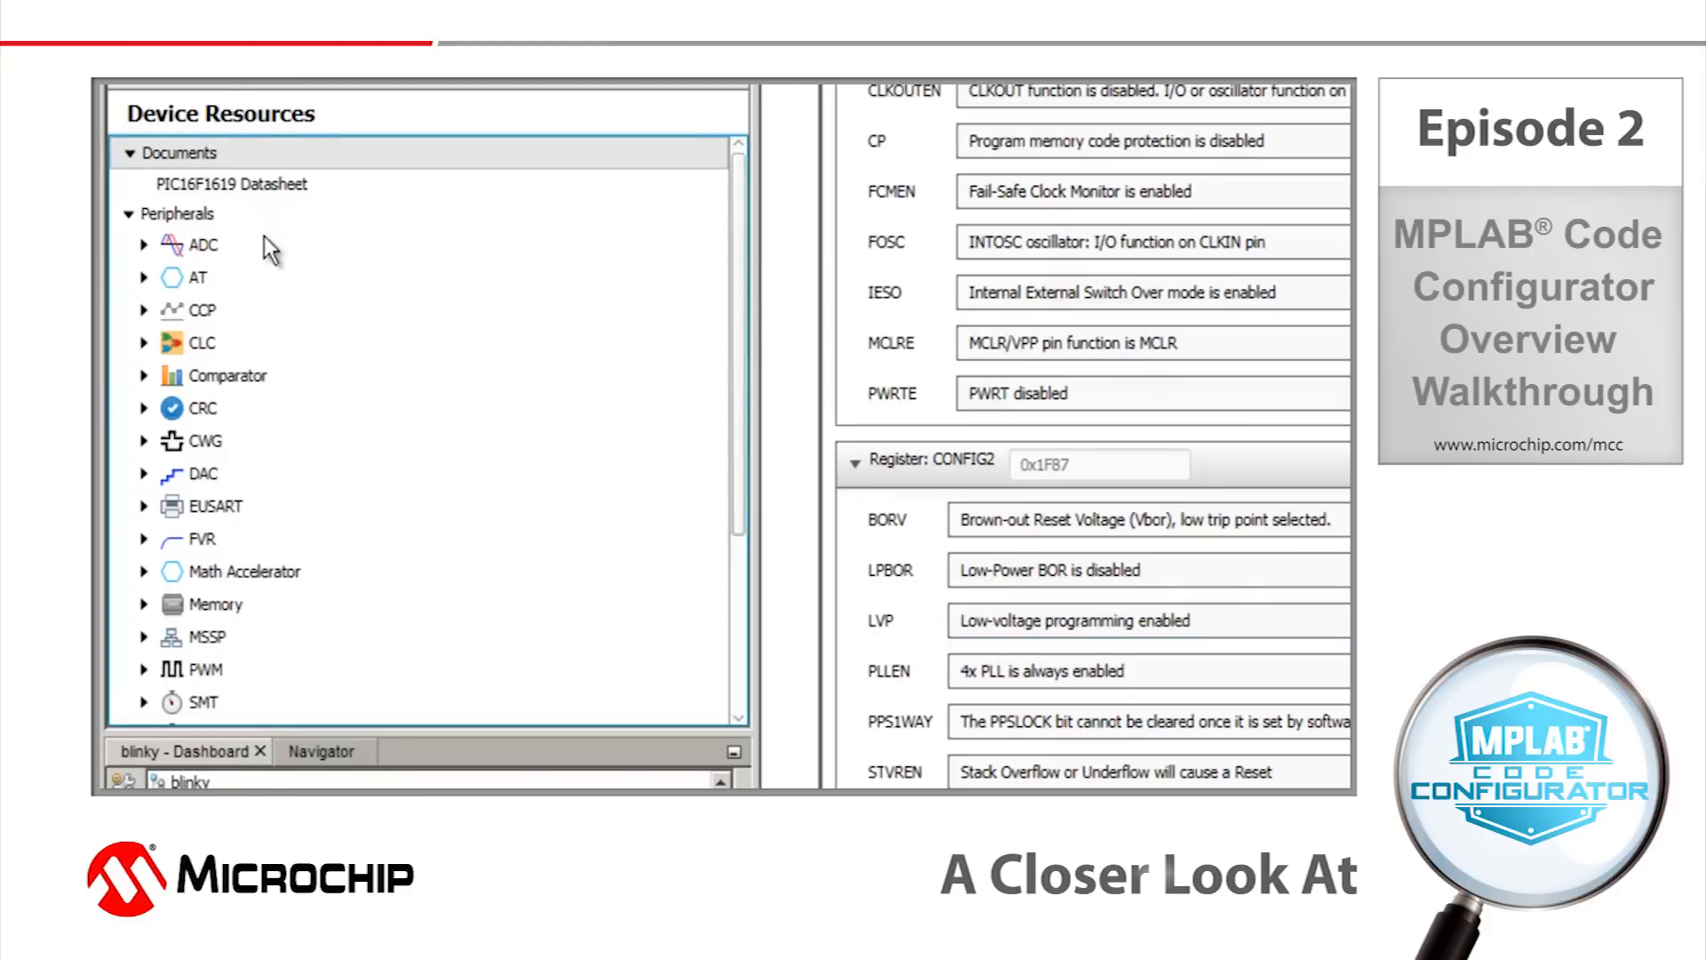
{"action": "scroll", "coordinate": [463, 327], "scroll_direction": "down", "scroll_amount": 3}
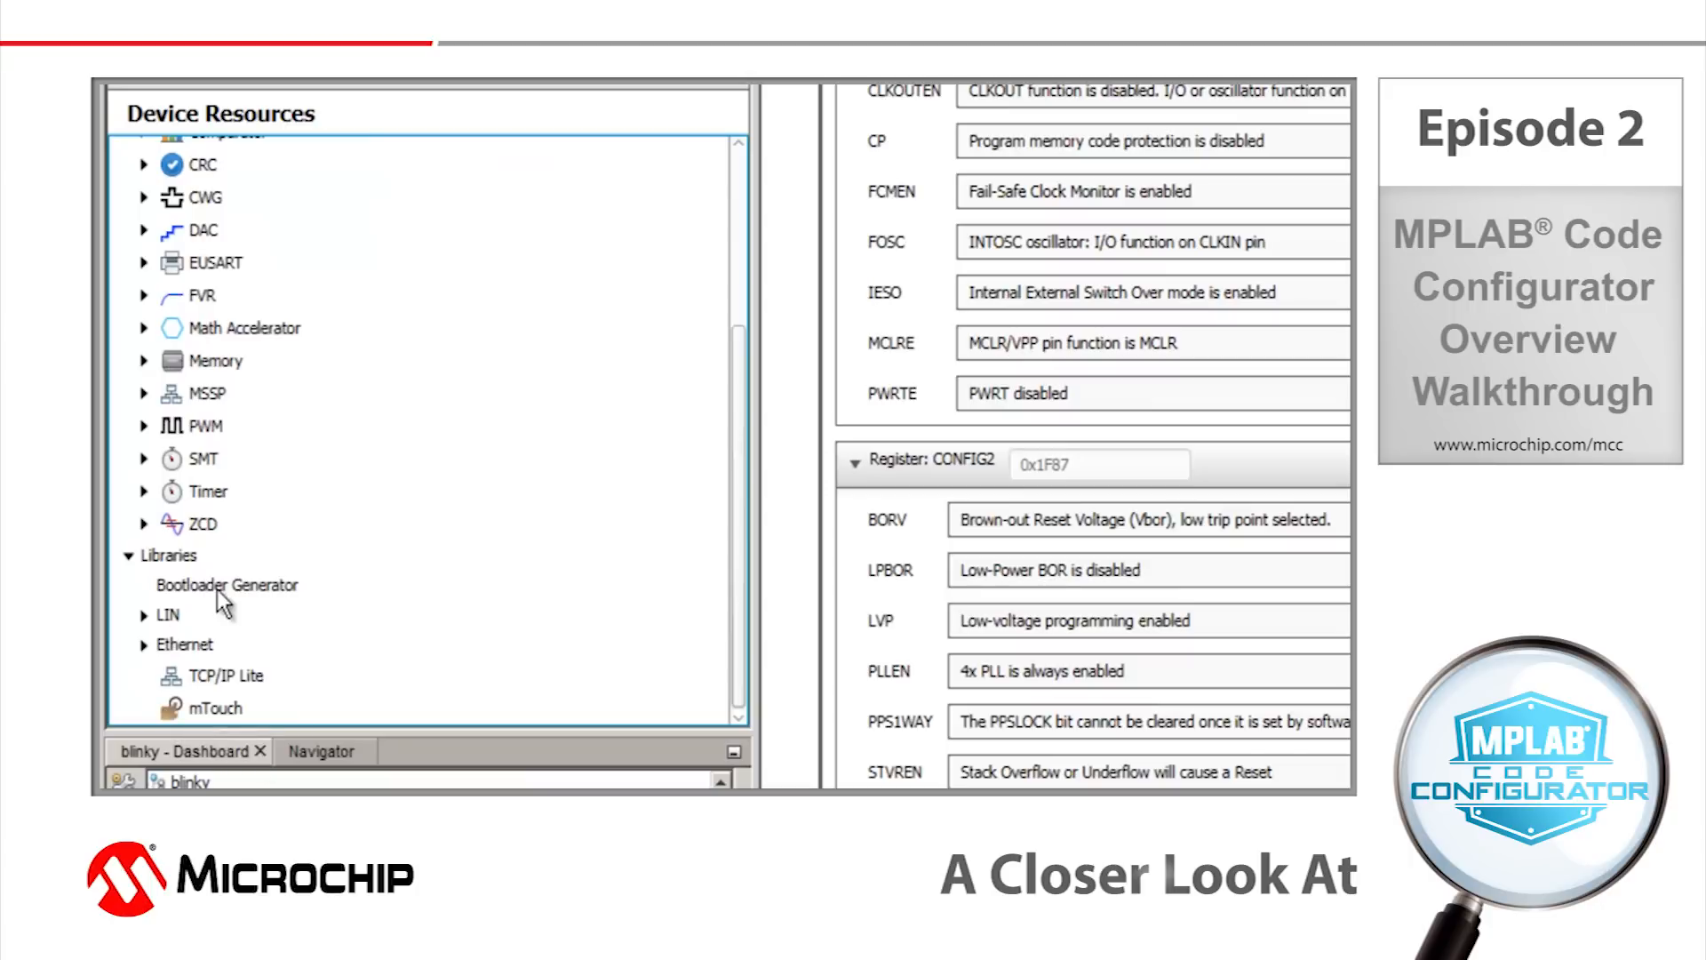
{"action": "scroll", "coordinate": [211, 576], "scroll_direction": "up", "scroll_amount": 2}
{"action": "scroll", "coordinate": [116, 516], "scroll_direction": "down", "scroll_amount": 1}
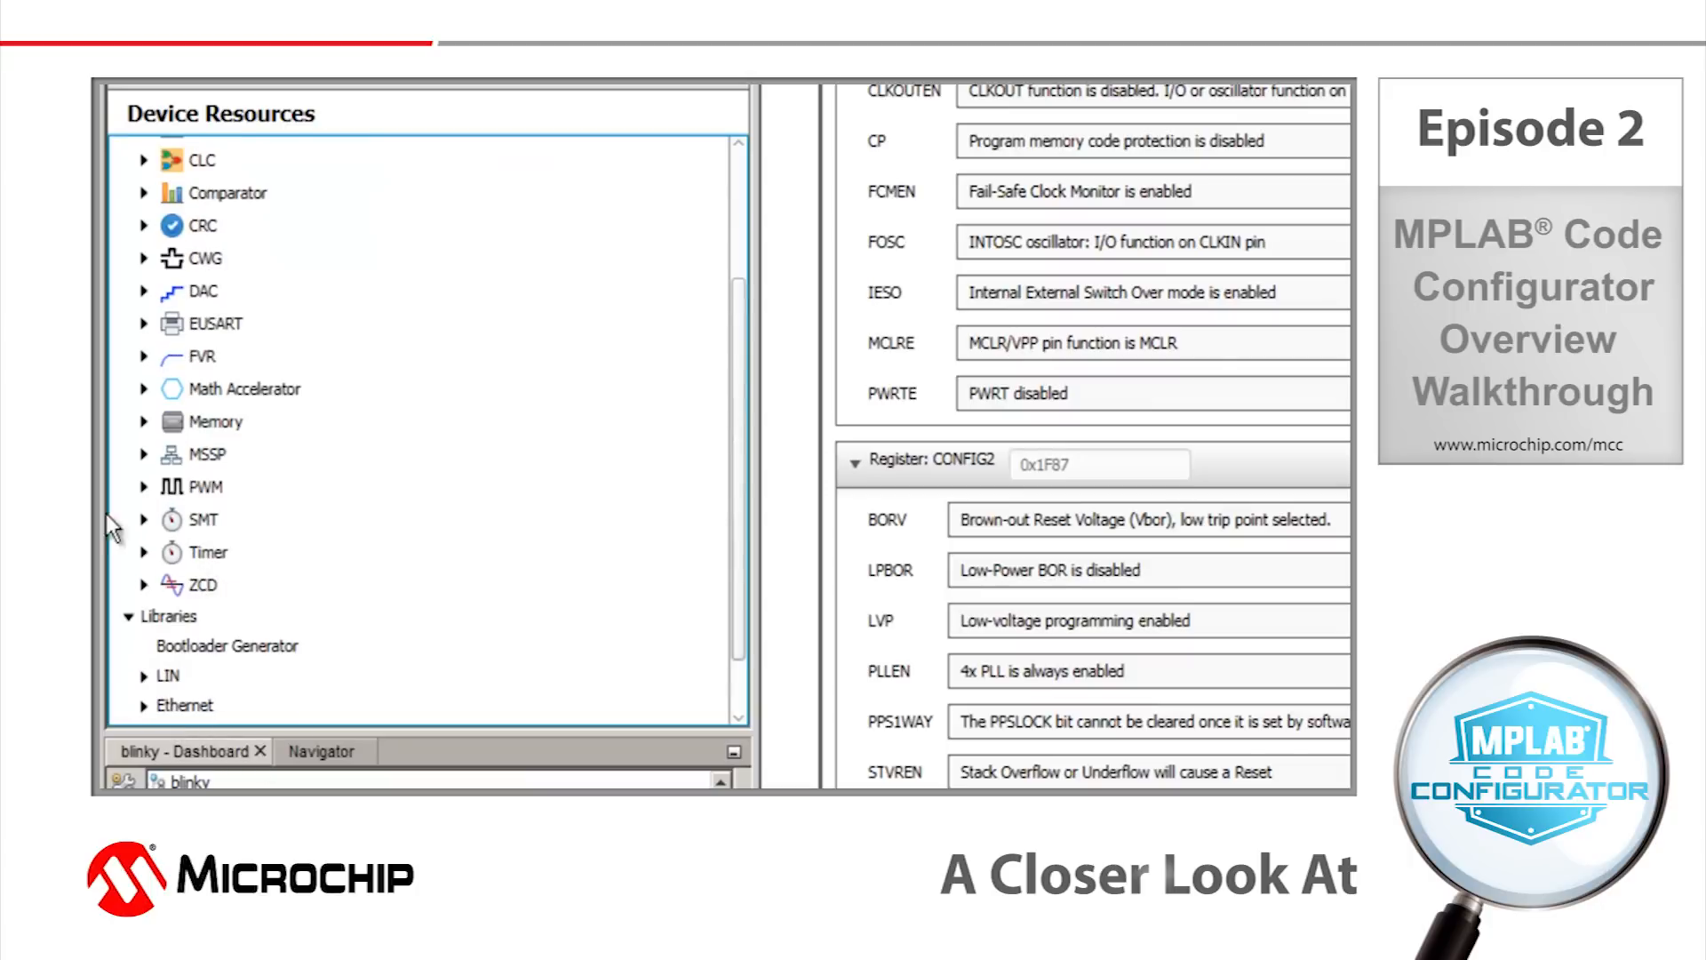
{"action": "left_click", "coordinate": [143, 488]}
{"action": "double_click", "coordinate": [190, 519]}
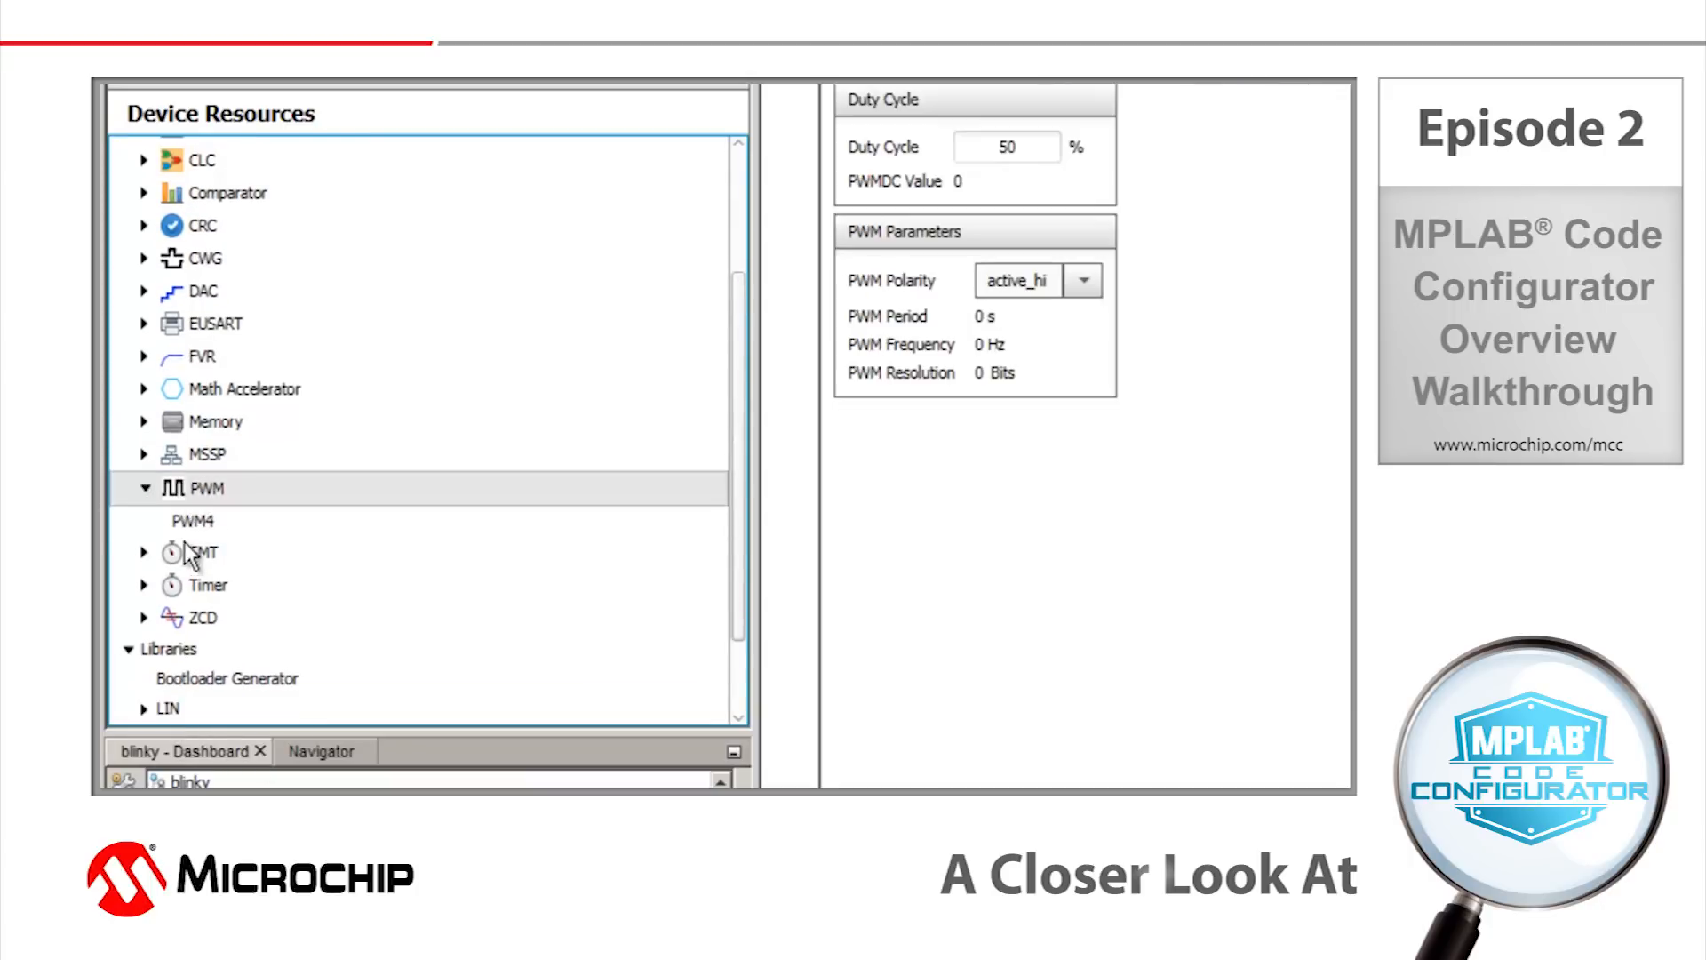
Add the TMR4 timer peripheral to the project resources.
{"action": "left_click", "coordinate": [140, 598]}
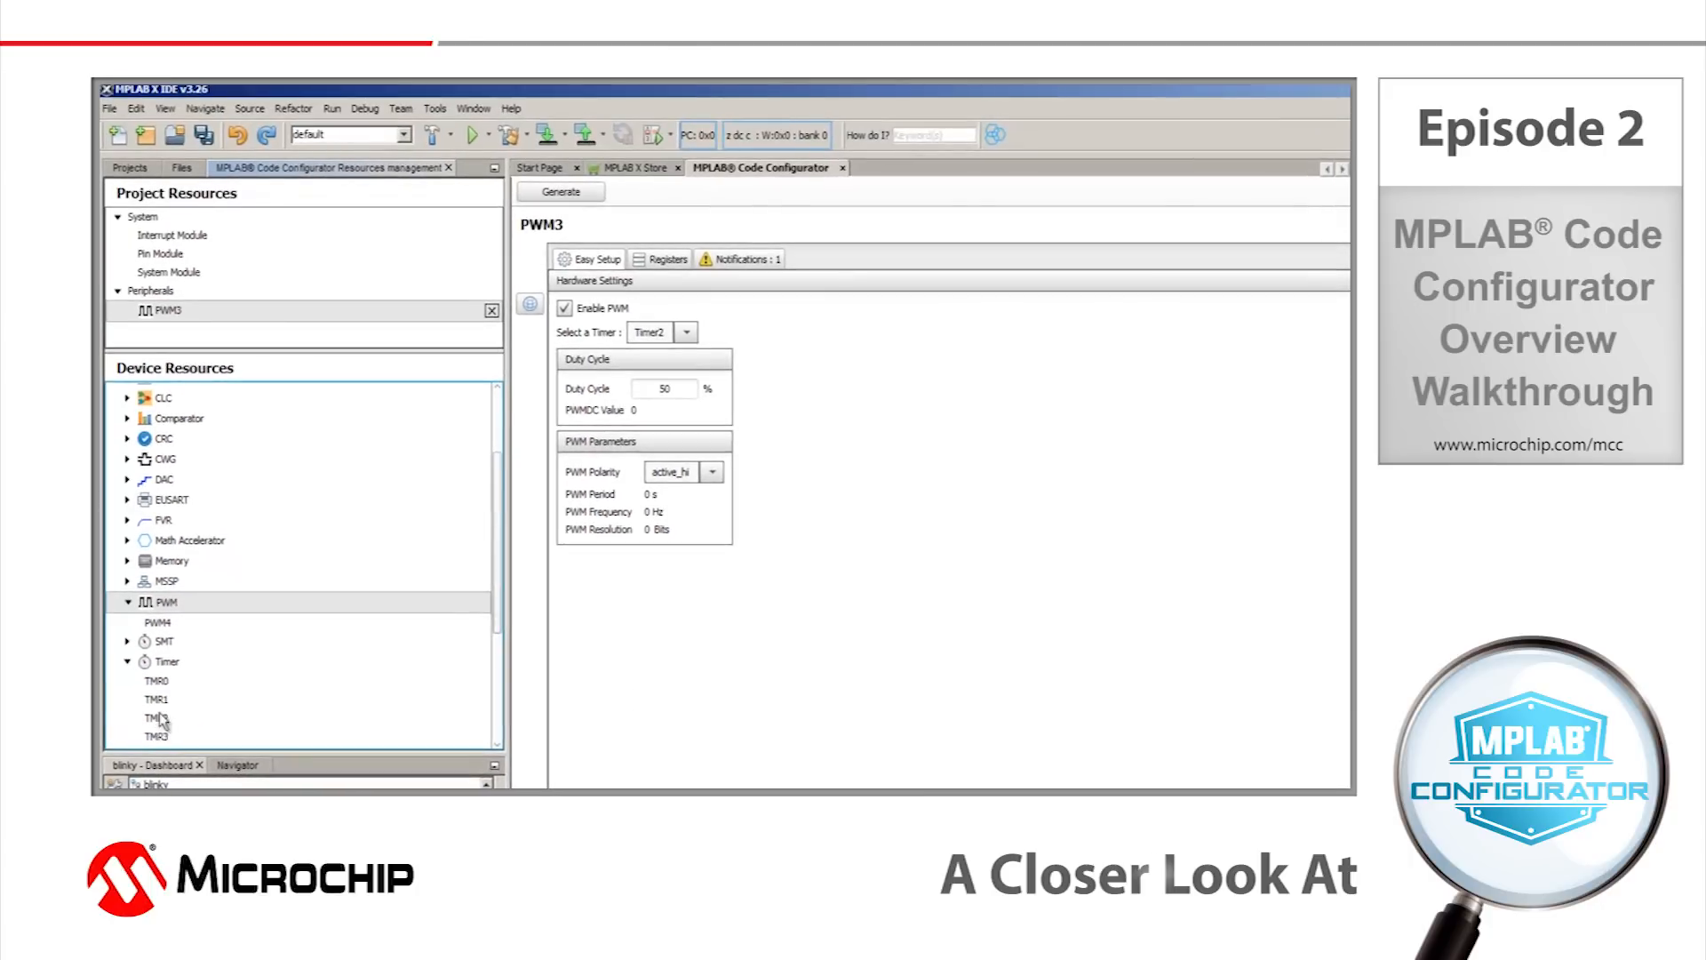
{"action": "scroll", "coordinate": [160, 709], "scroll_direction": "down", "scroll_amount": 1}
{"action": "left_click", "coordinate": [163, 682]}
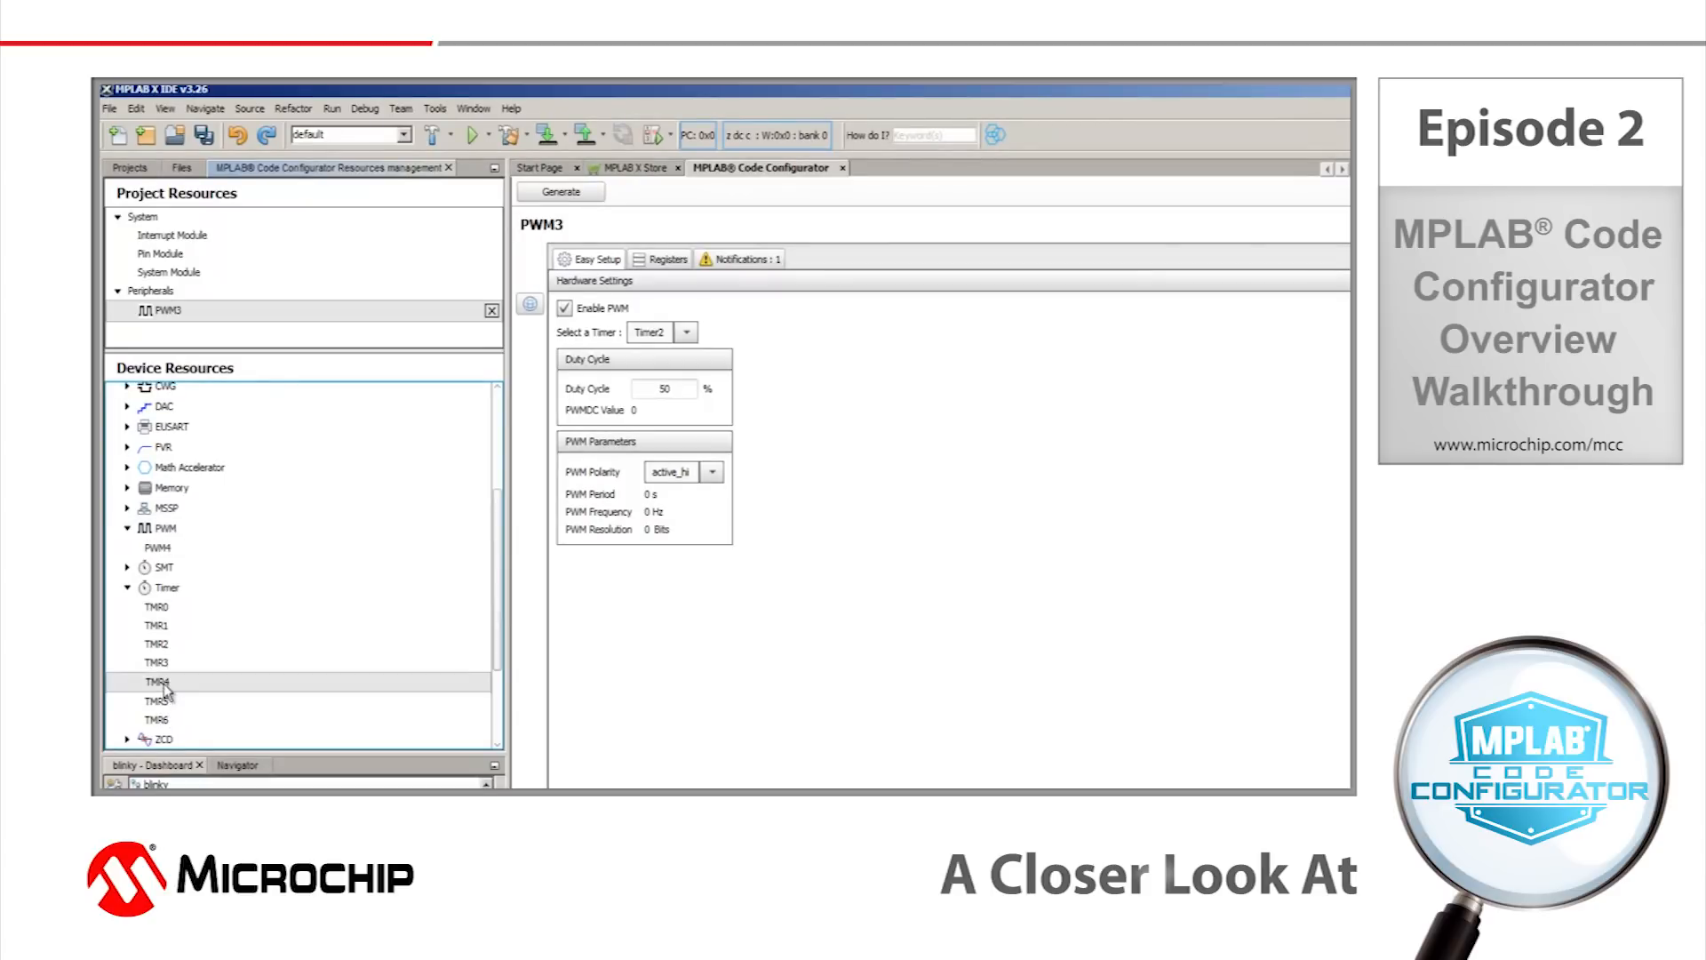
{"action": "double_click", "coordinate": [163, 682]}
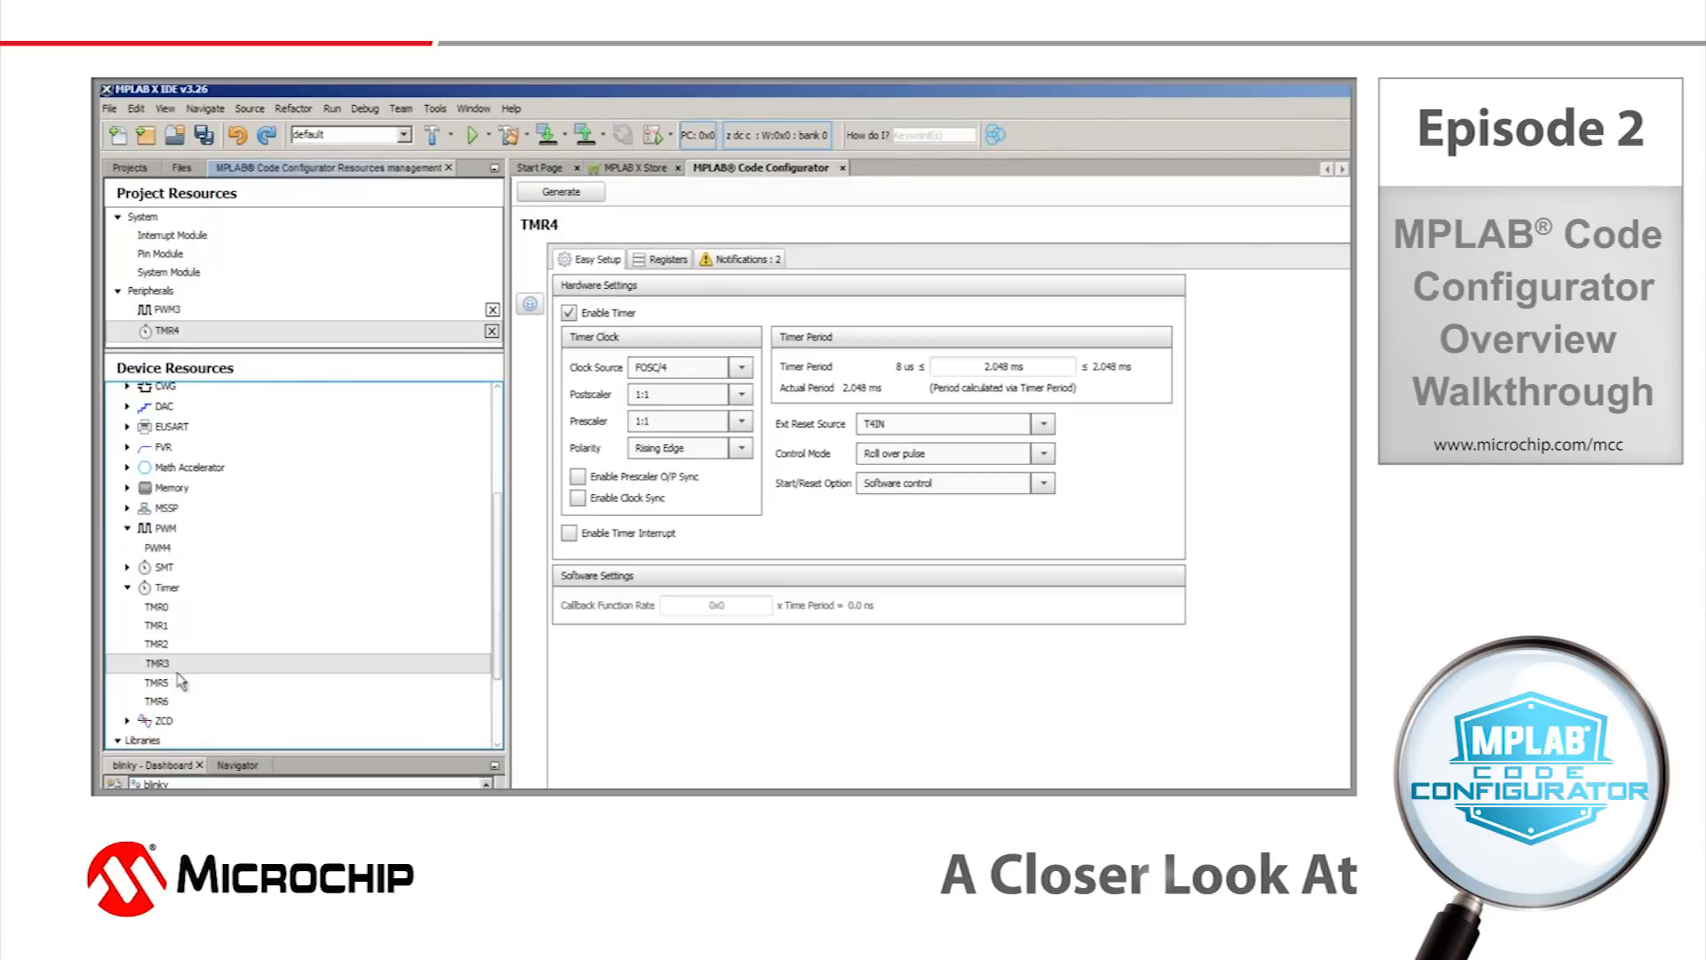
Set TMR4's prescaler to 1:64 and its timer period to 100 ms.
{"action": "left_click", "coordinate": [174, 312]}
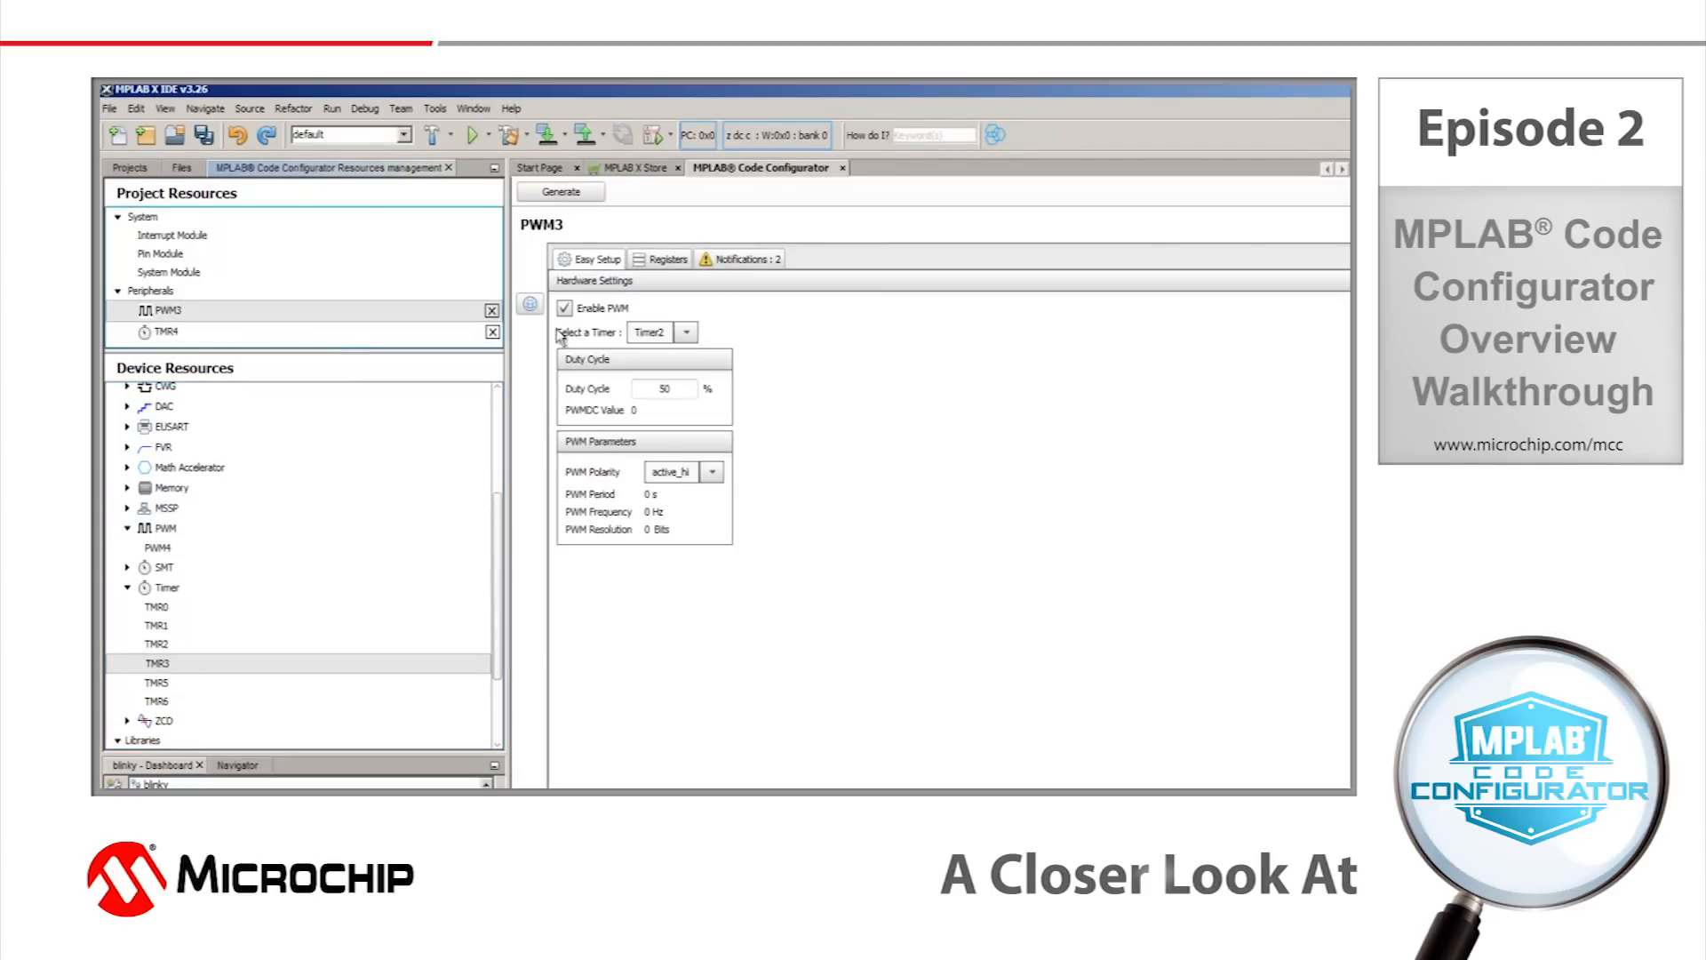
{"action": "left_click", "coordinate": [172, 334]}
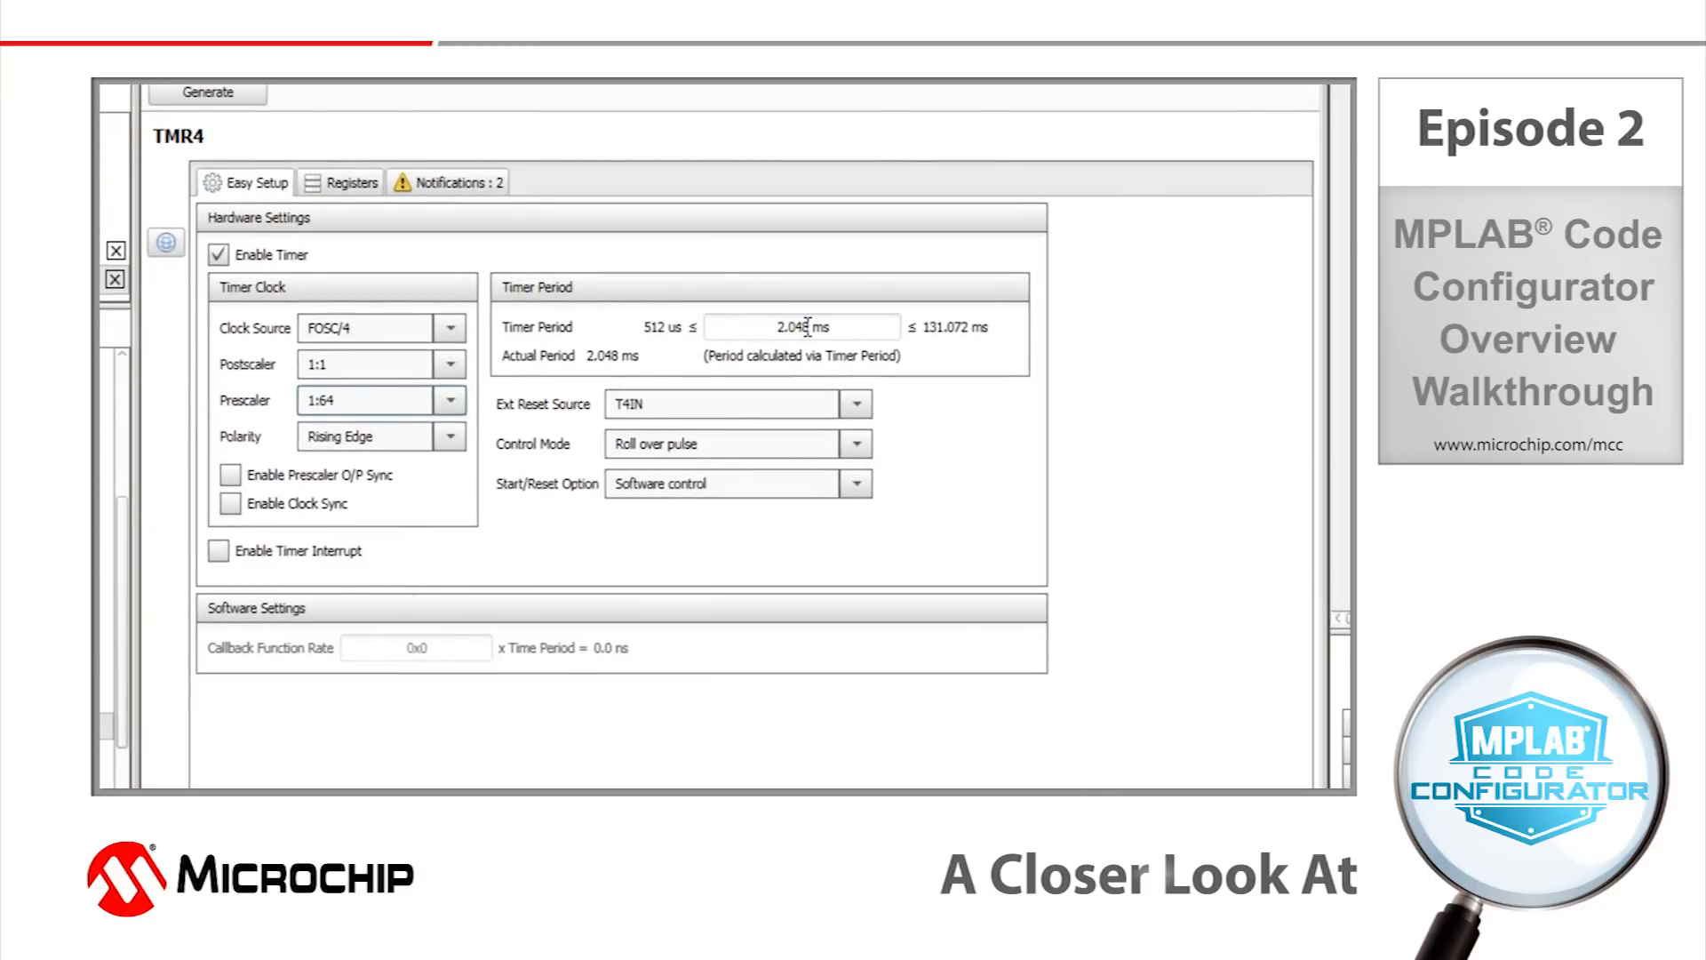
{"action": "left_click_drag", "start_coordinate": [807, 327], "coordinate": [779, 328]}
{"action": "type", "text": "100"}
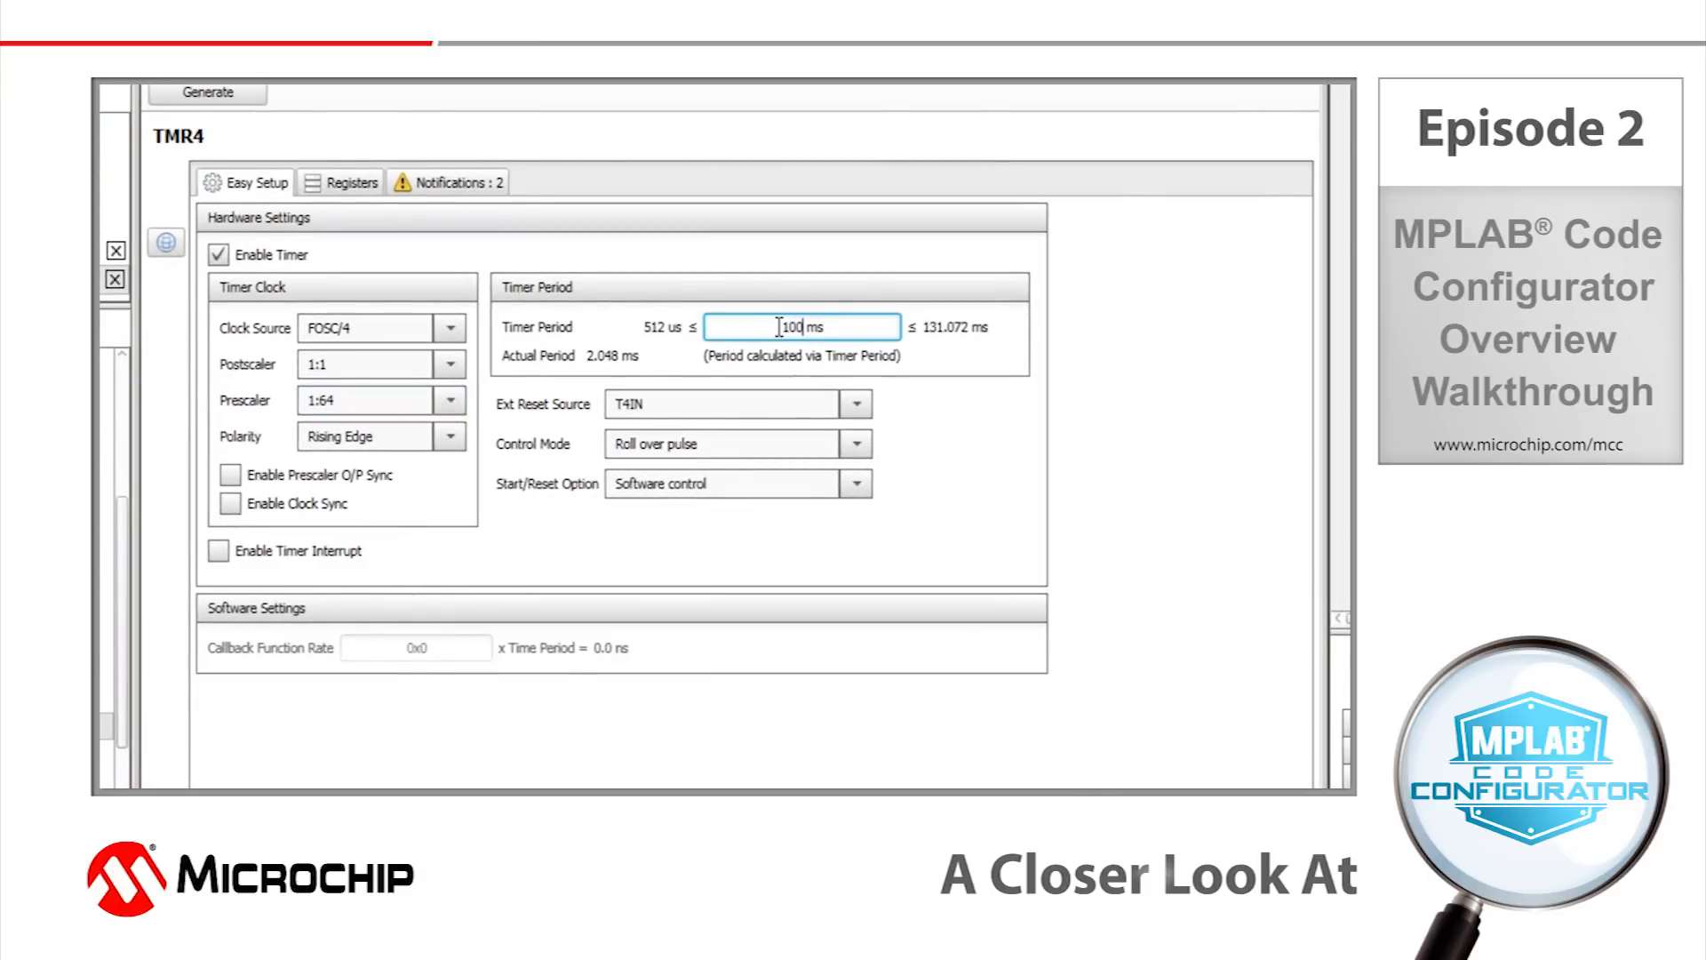
{"action": "key", "text": "Return"}
Inspect TMR4's register settings and read the configuration notifications, including the PWM3 warning.
{"action": "left_click", "coordinate": [357, 184]}
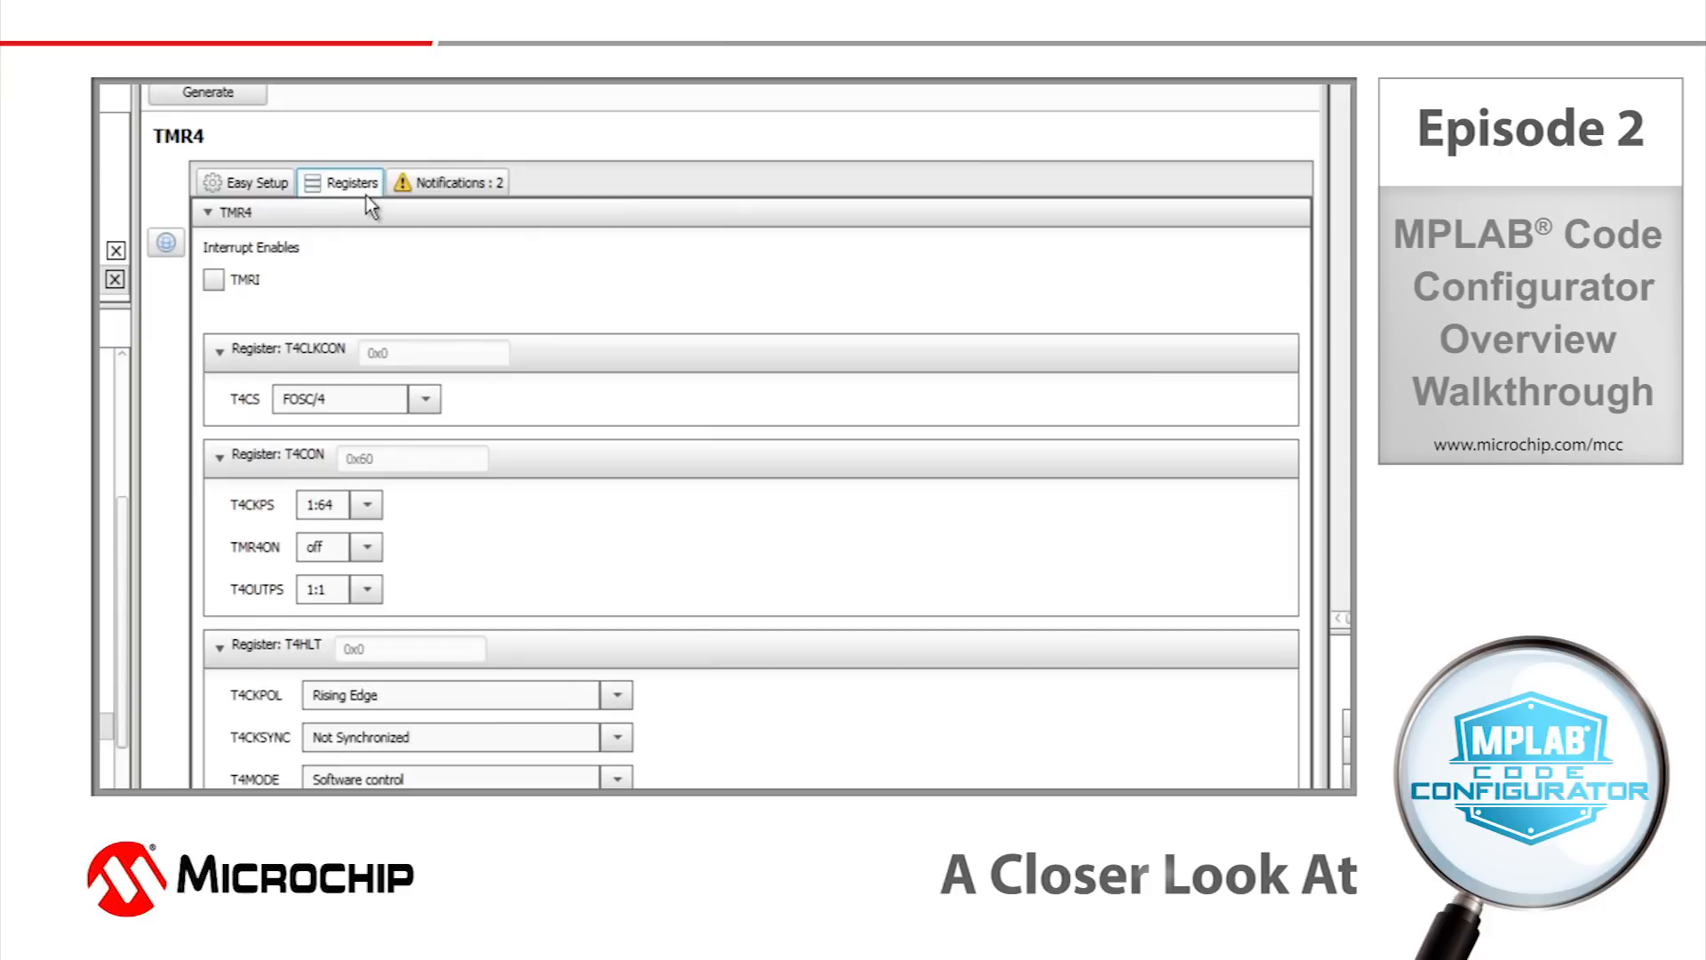
{"action": "left_click", "coordinate": [373, 508]}
{"action": "left_click", "coordinate": [283, 181]}
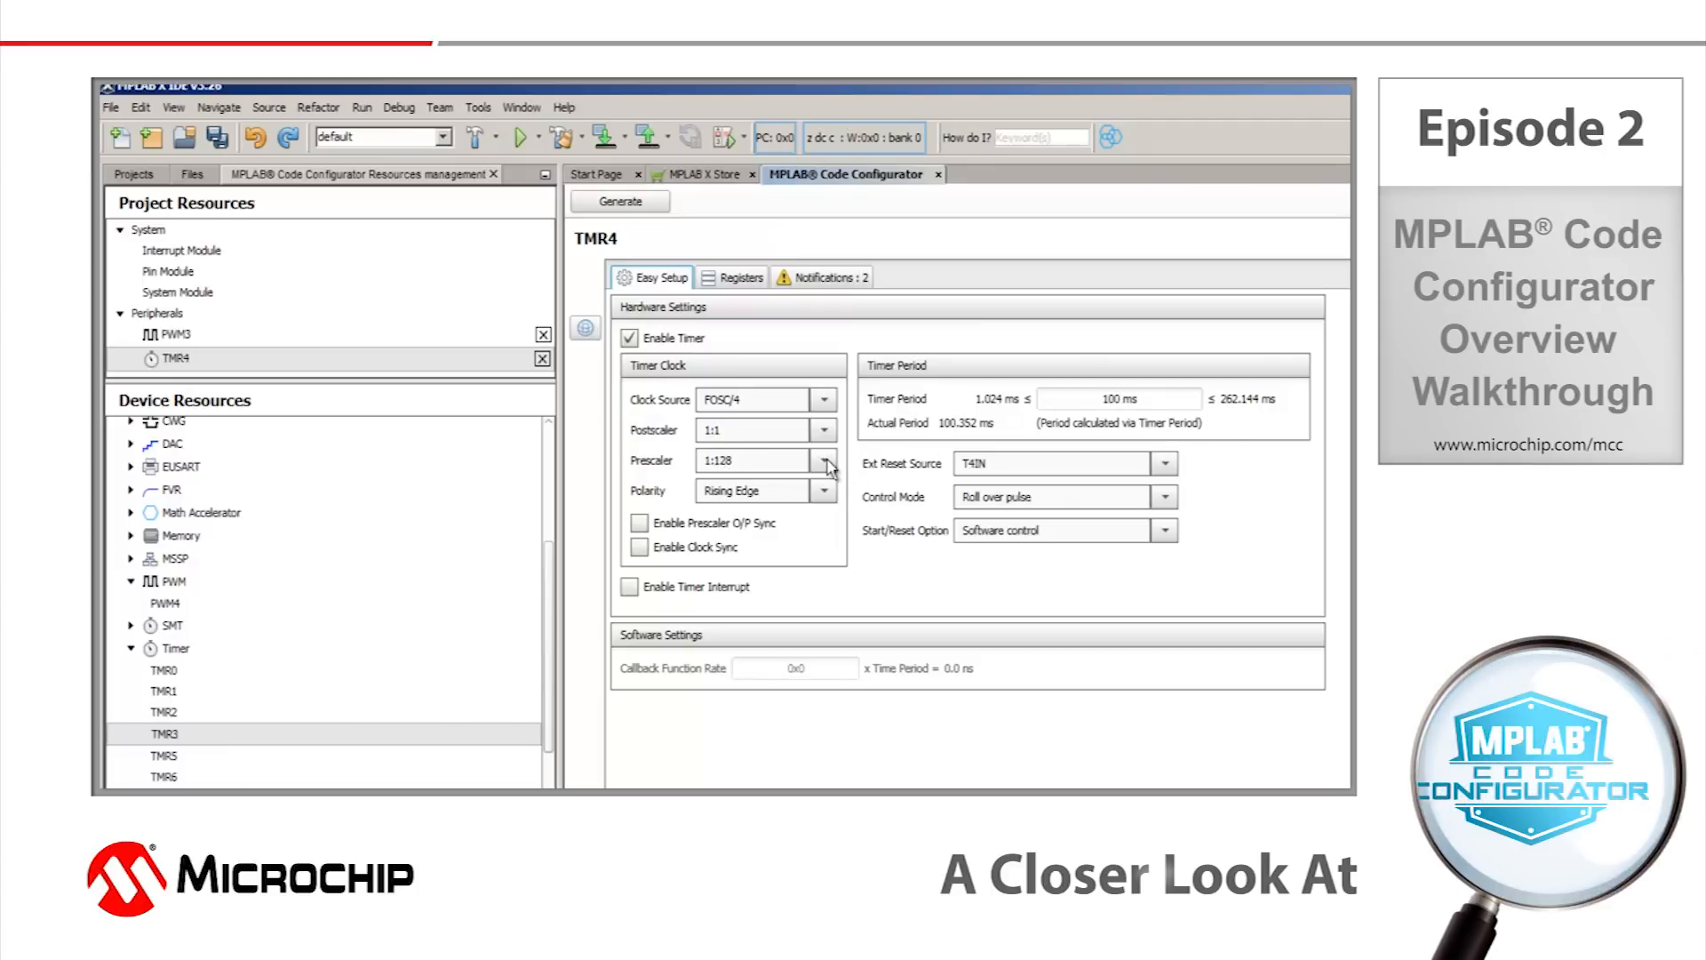
{"action": "left_click", "coordinate": [837, 278]}
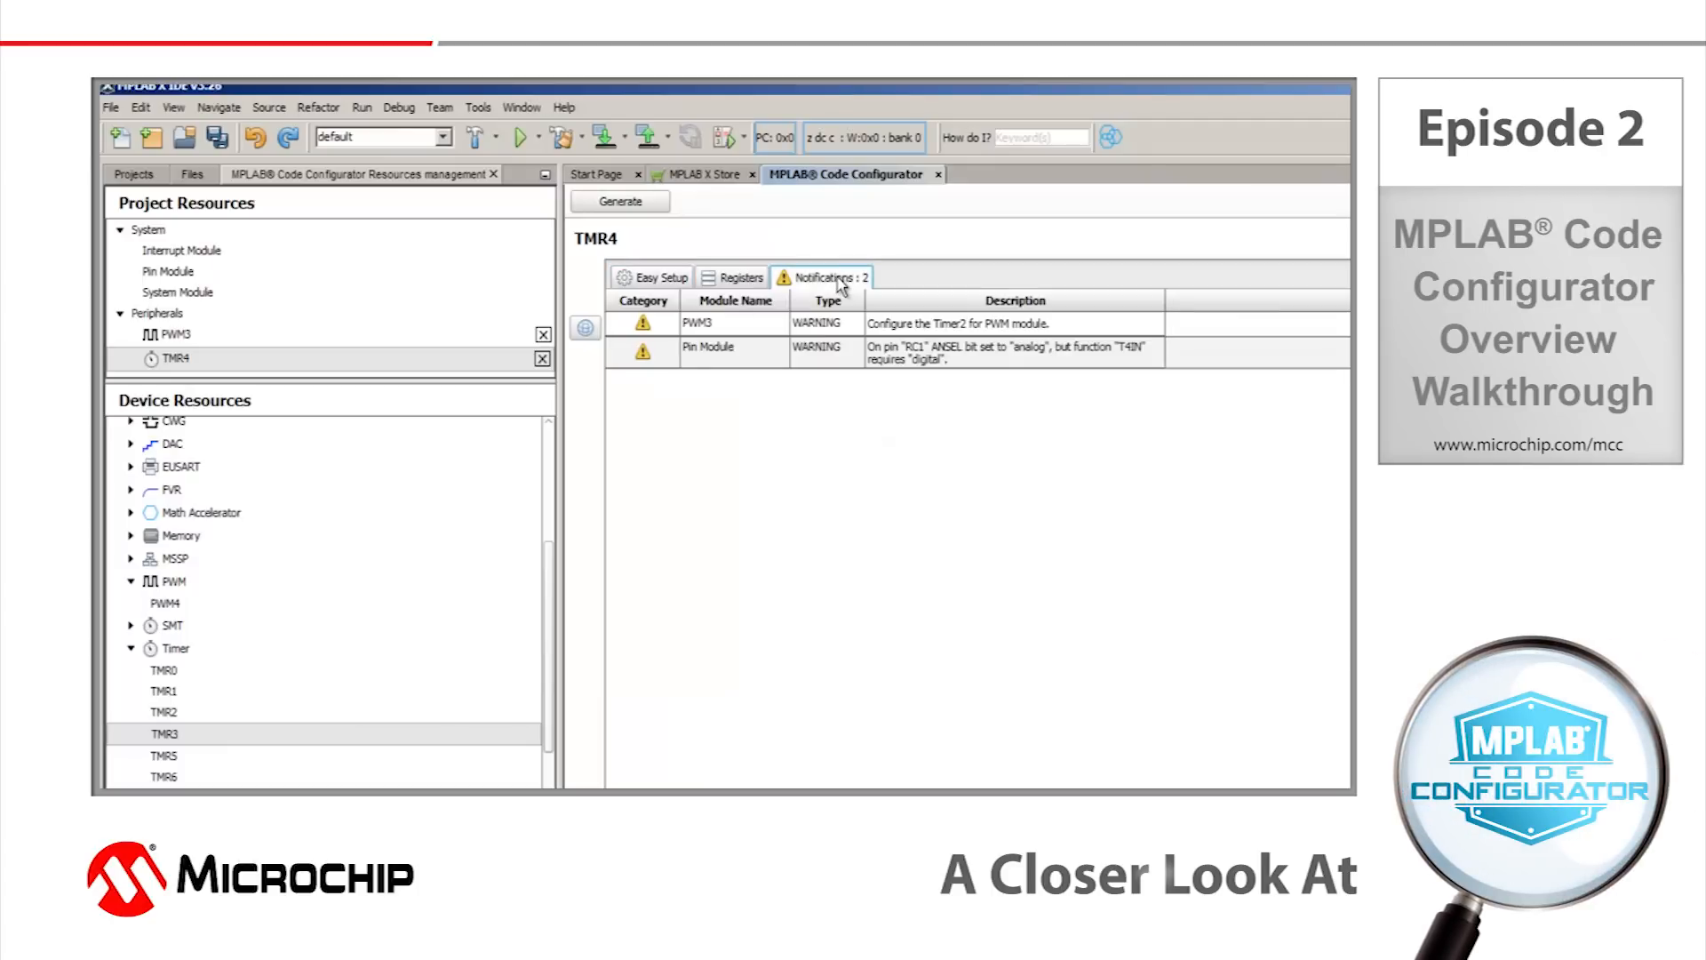
{"action": "left_click", "coordinate": [739, 328]}
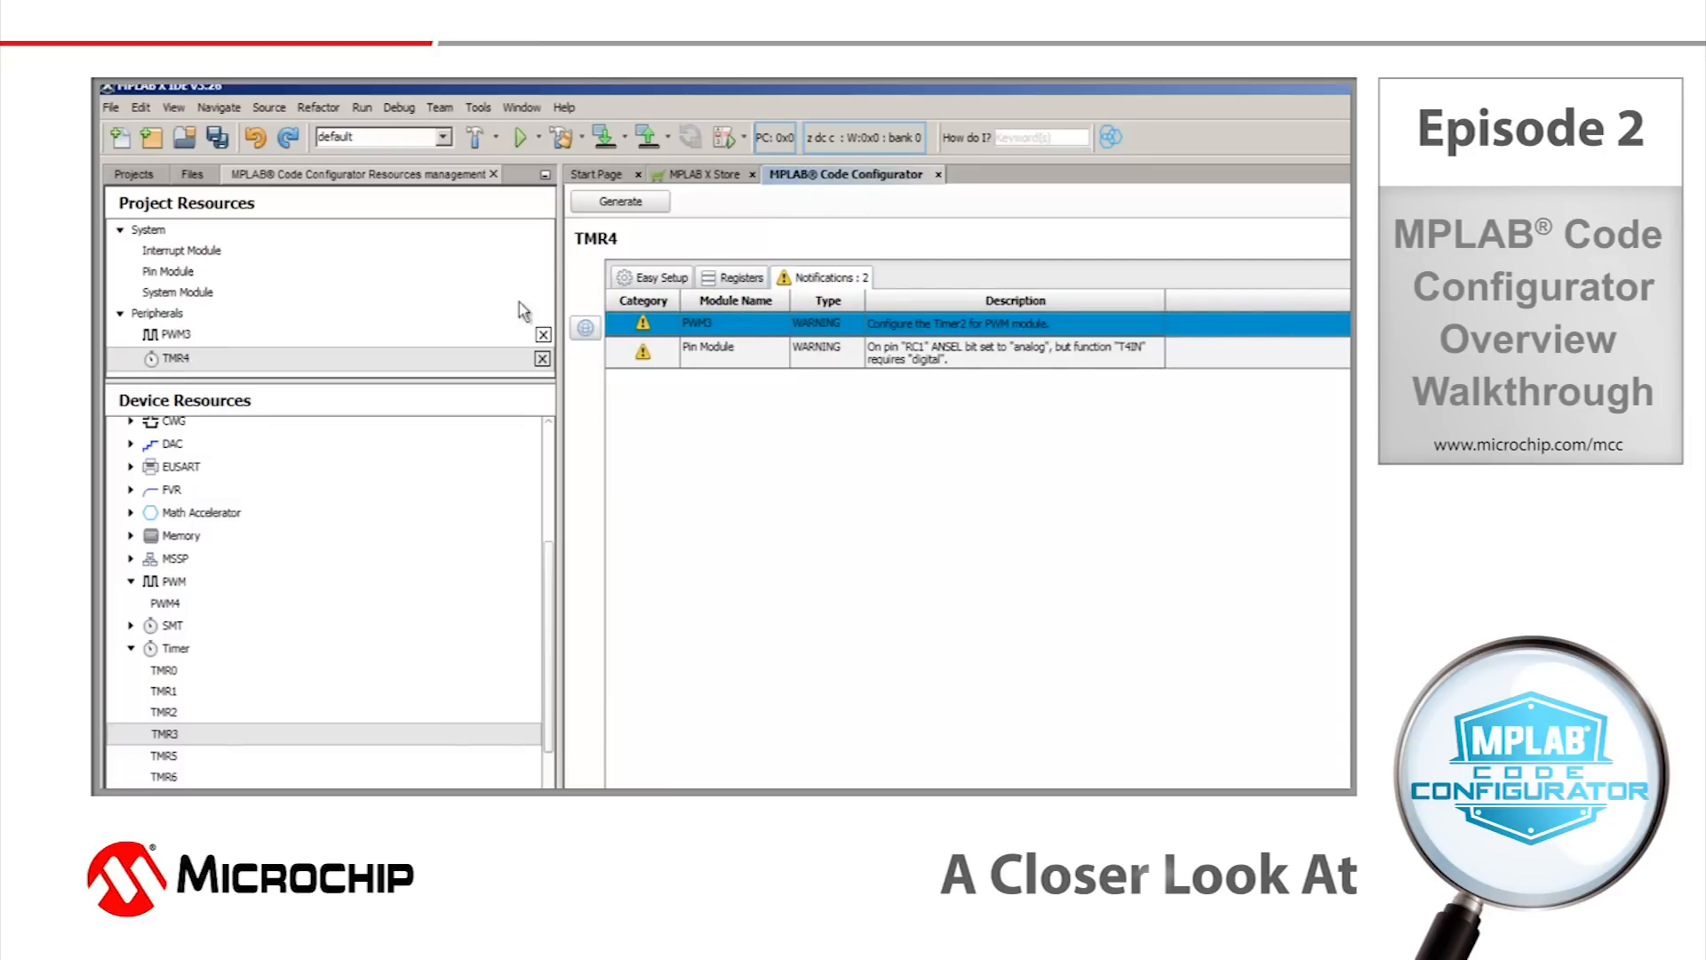
{"action": "left_click", "coordinate": [631, 280]}
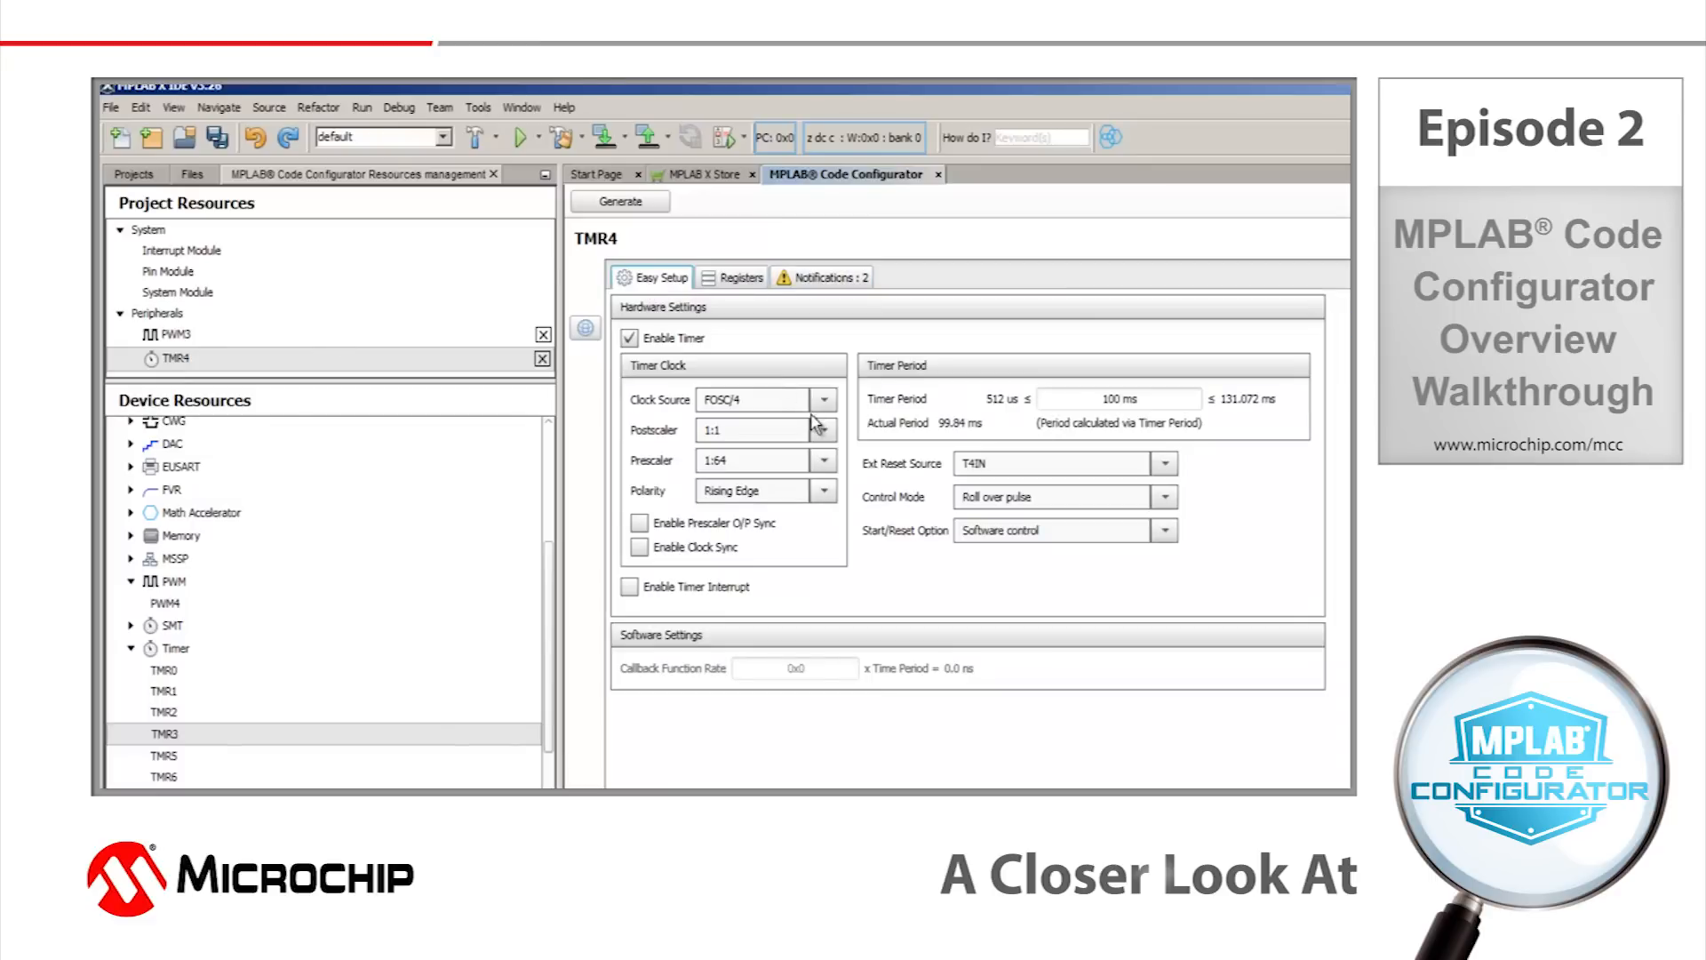
Select Timer4 as the timer for PWM3 and check the PWM3 entry in the notifications.
{"action": "left_click", "coordinate": [176, 337]}
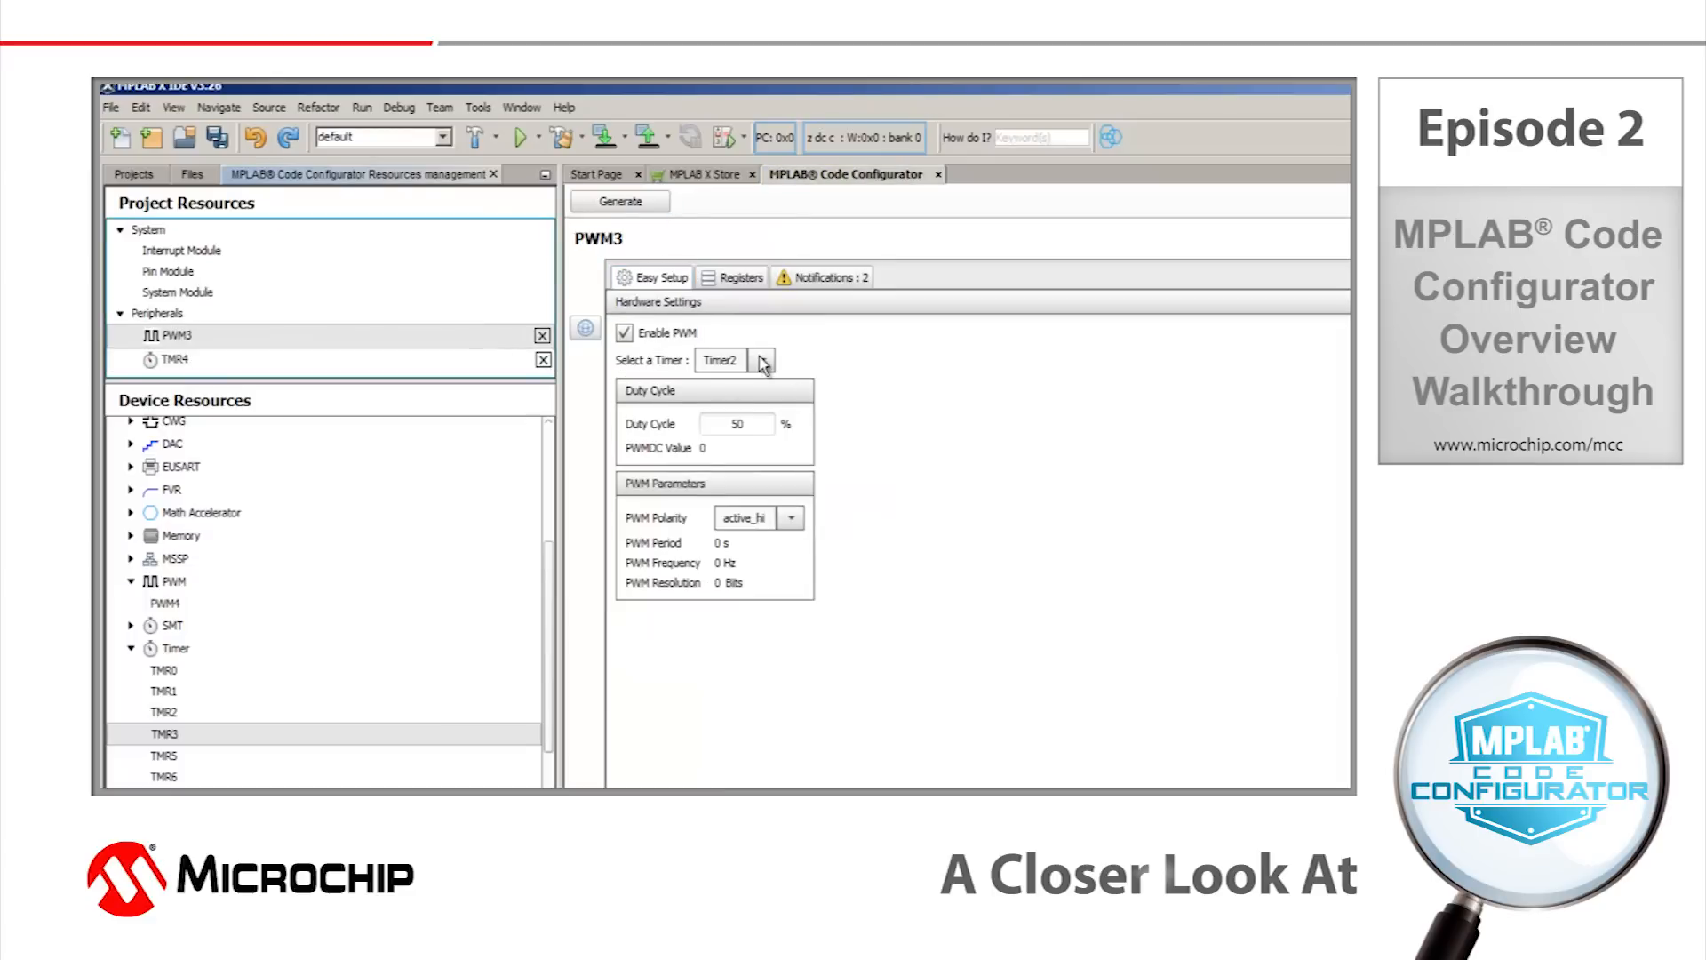
{"action": "left_click", "coordinate": [761, 359]}
{"action": "left_click", "coordinate": [744, 402]}
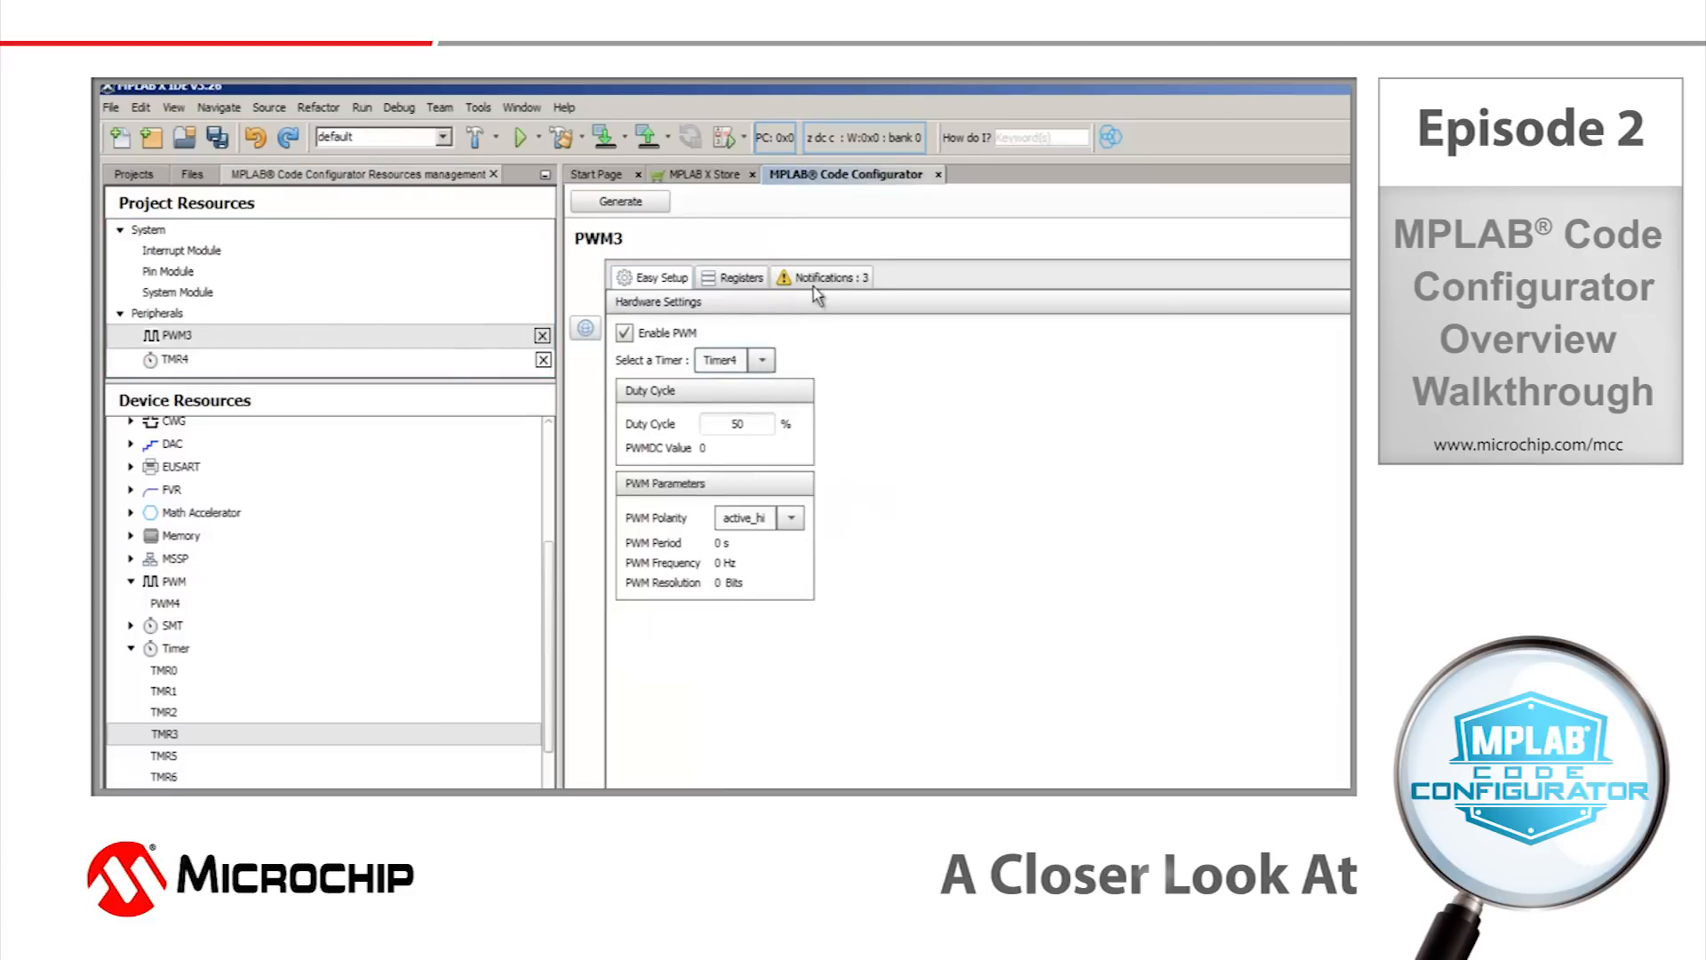
{"action": "left_click", "coordinate": [815, 283]}
{"action": "left_click", "coordinate": [729, 323]}
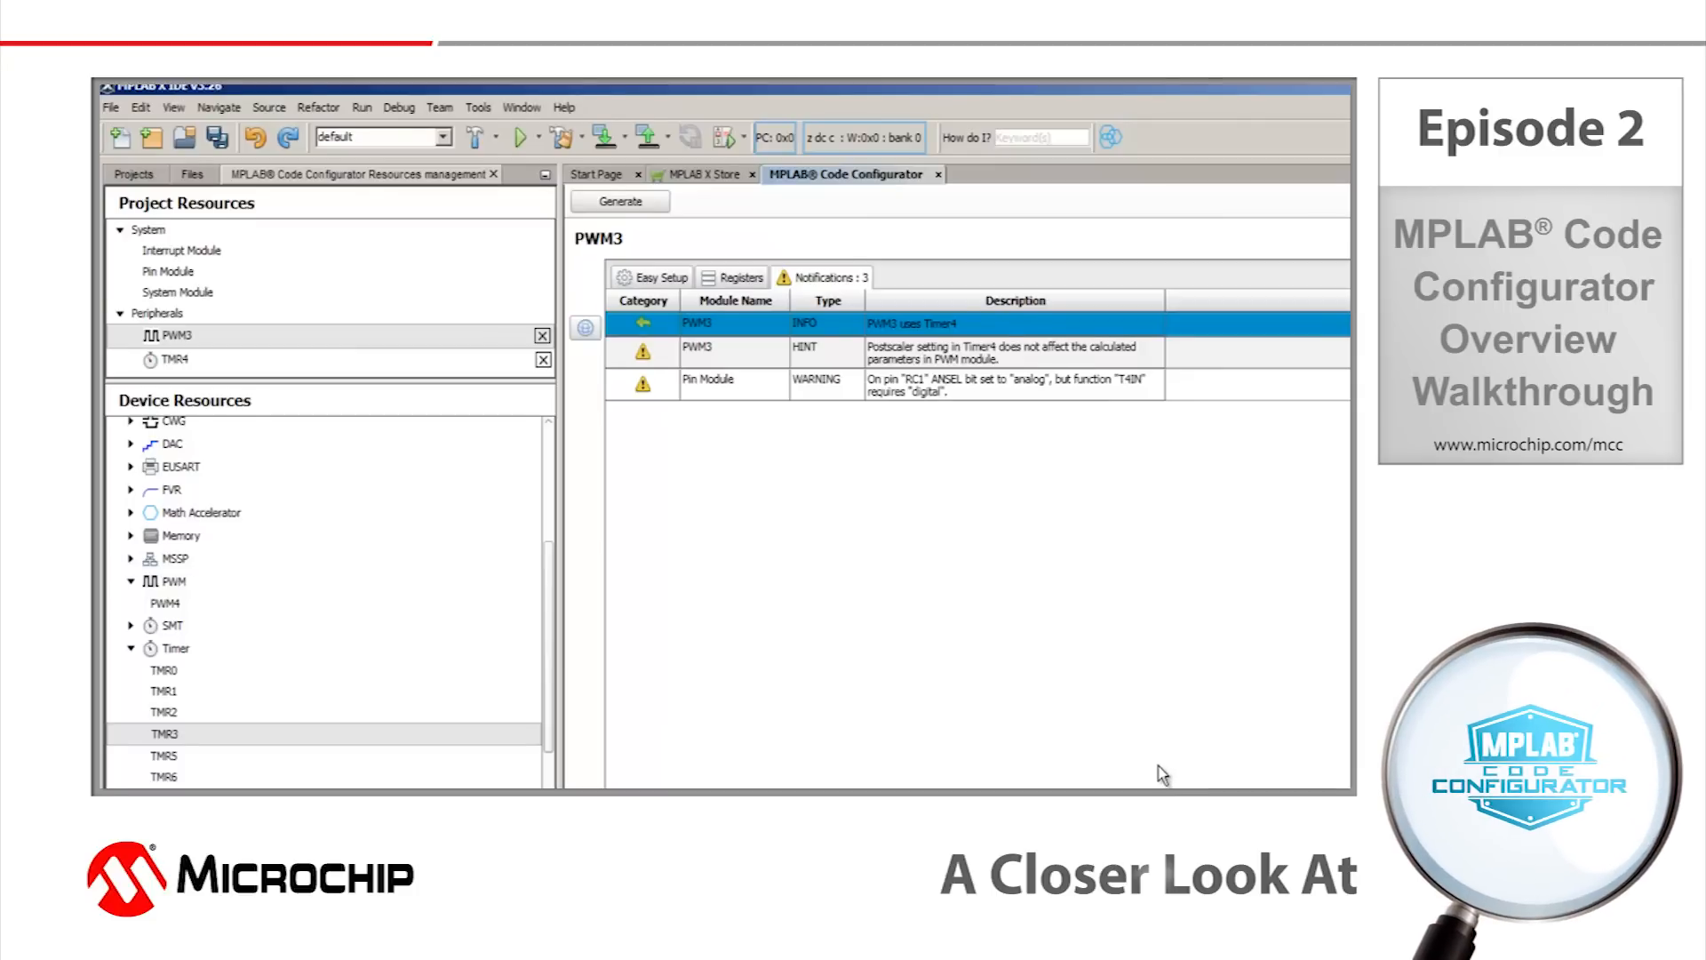
Set the device package to PDIP20 and allocate the PWM3OUT output to pin RC5.
{"action": "left_click_drag", "start_coordinate": [858, 737], "coordinate": [760, 711]}
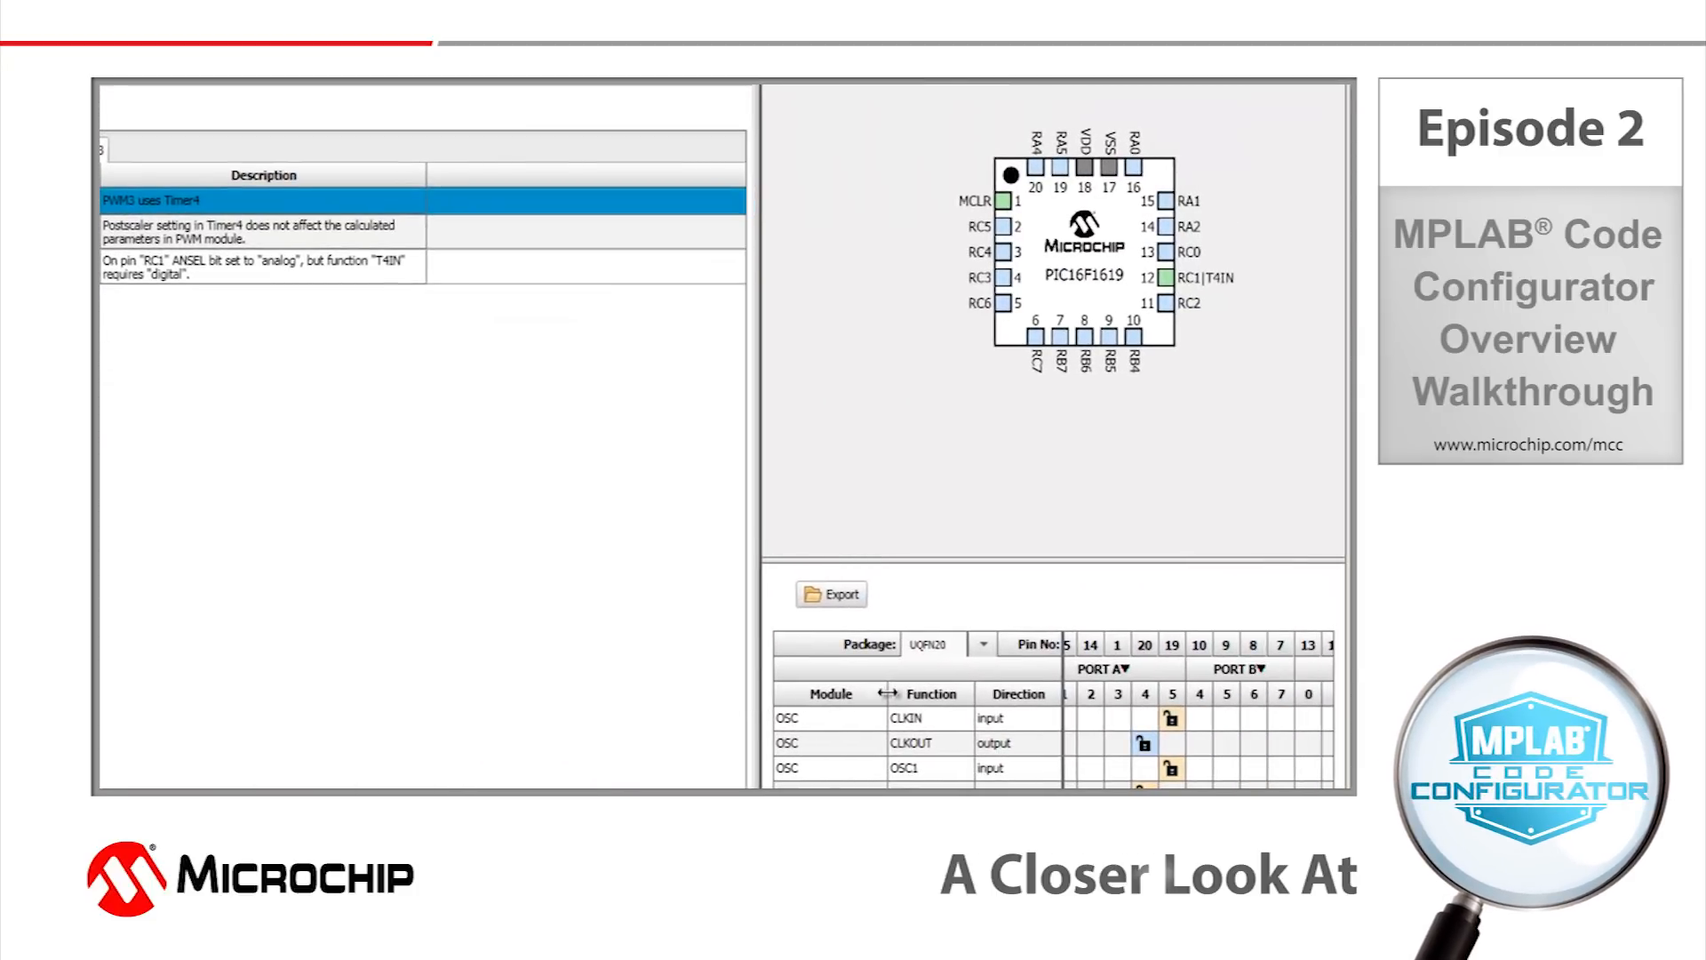
{"action": "left_click", "coordinate": [985, 651]}
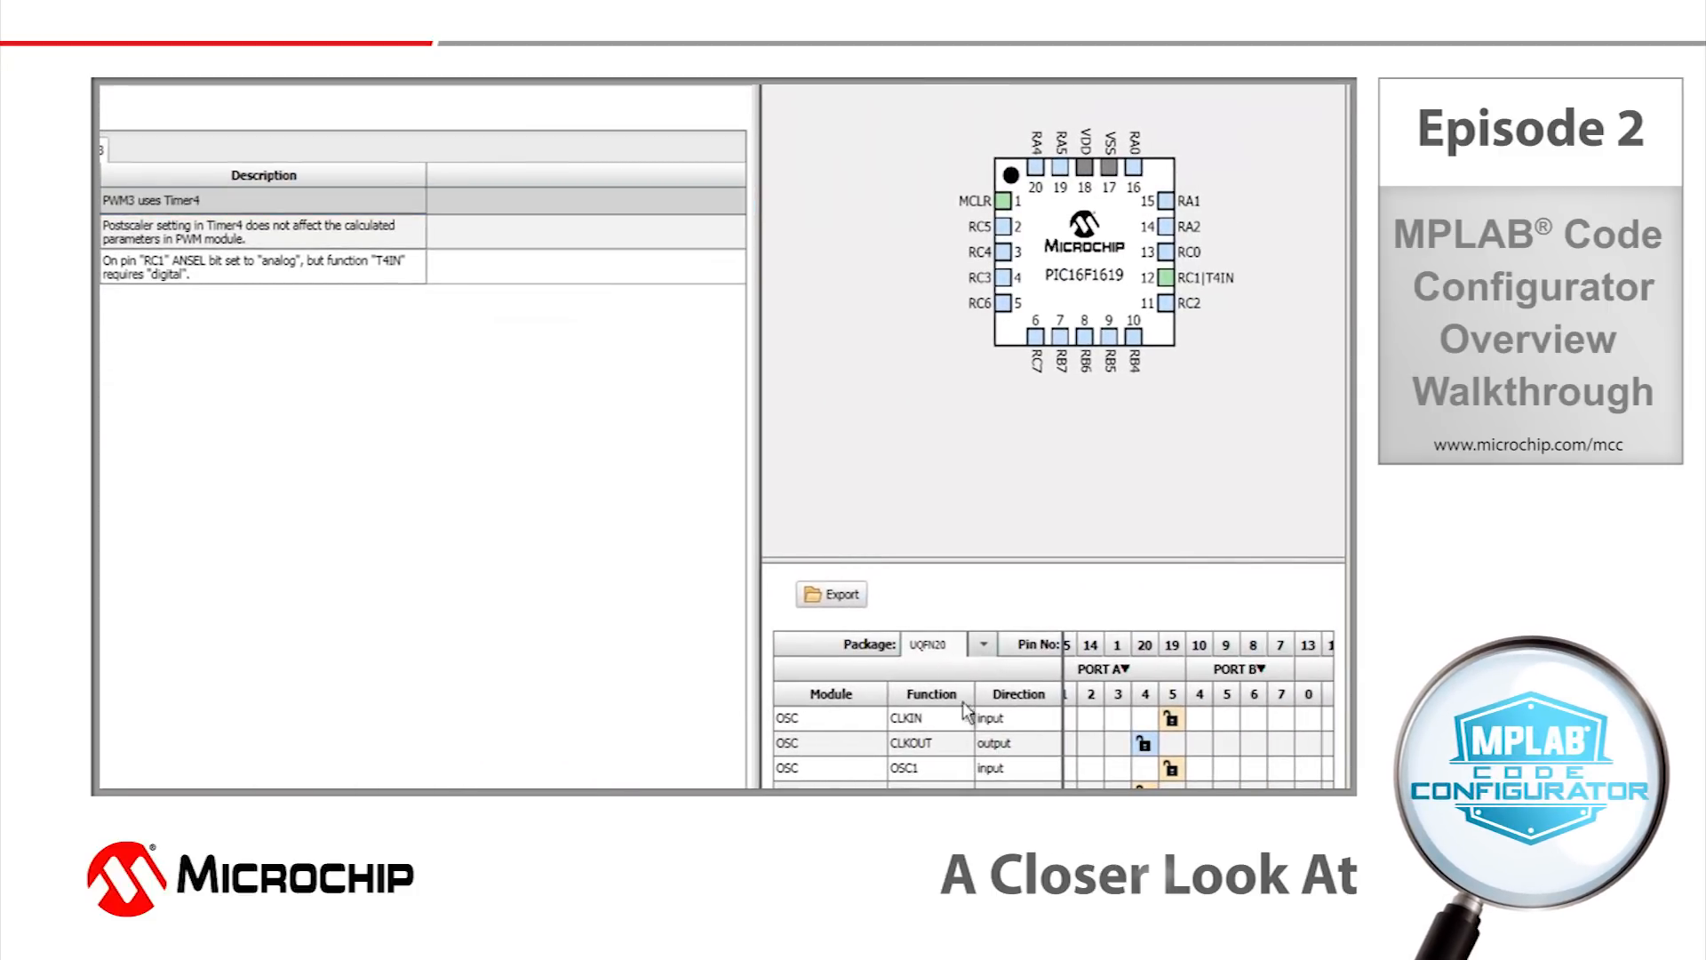
{"action": "left_click", "coordinate": [948, 757]}
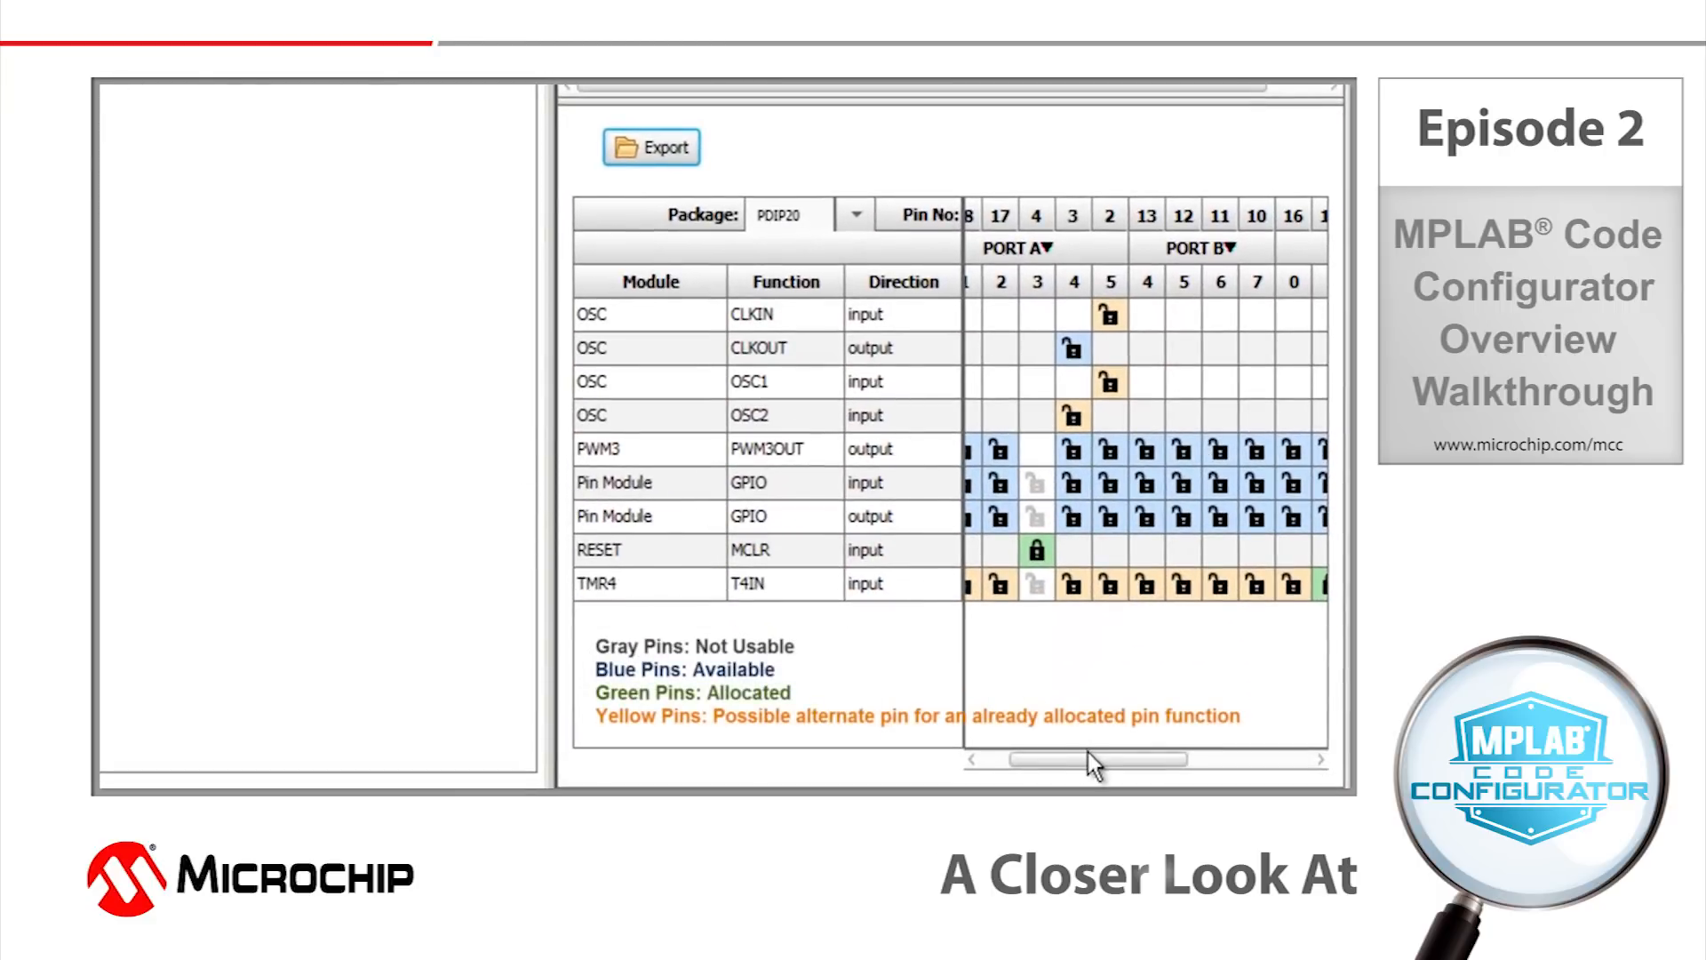
{"action": "left_click_drag", "start_coordinate": [1077, 759], "coordinate": [1223, 770]}
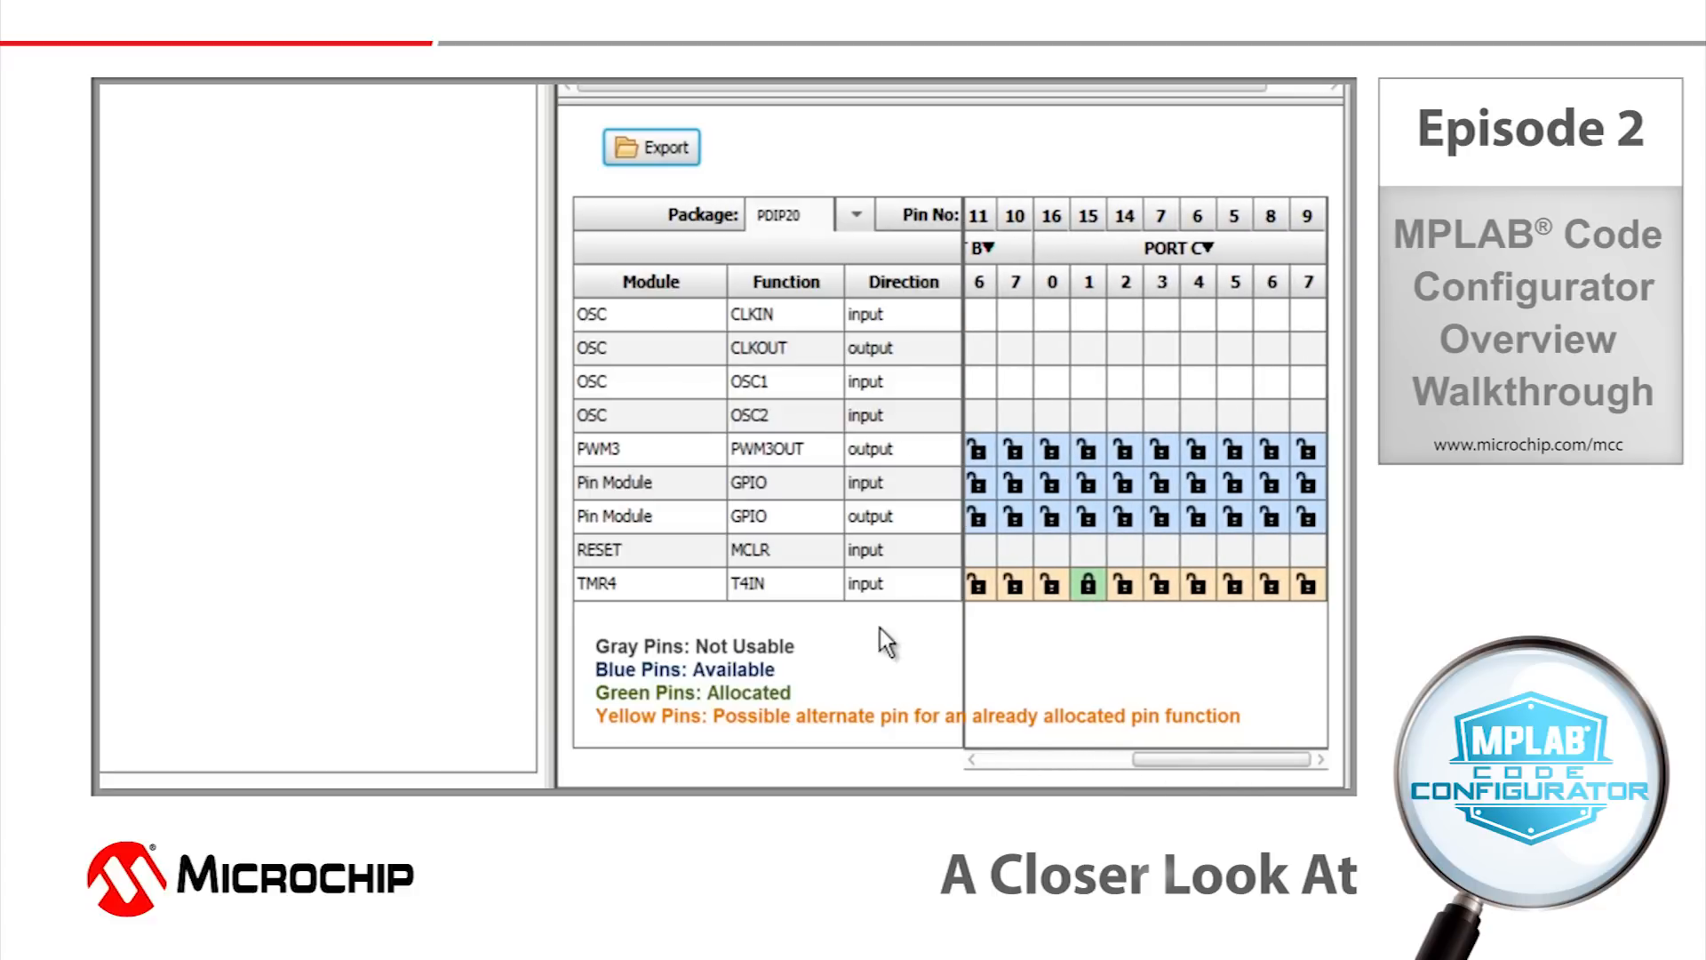
{"action": "left_click", "coordinate": [789, 453]}
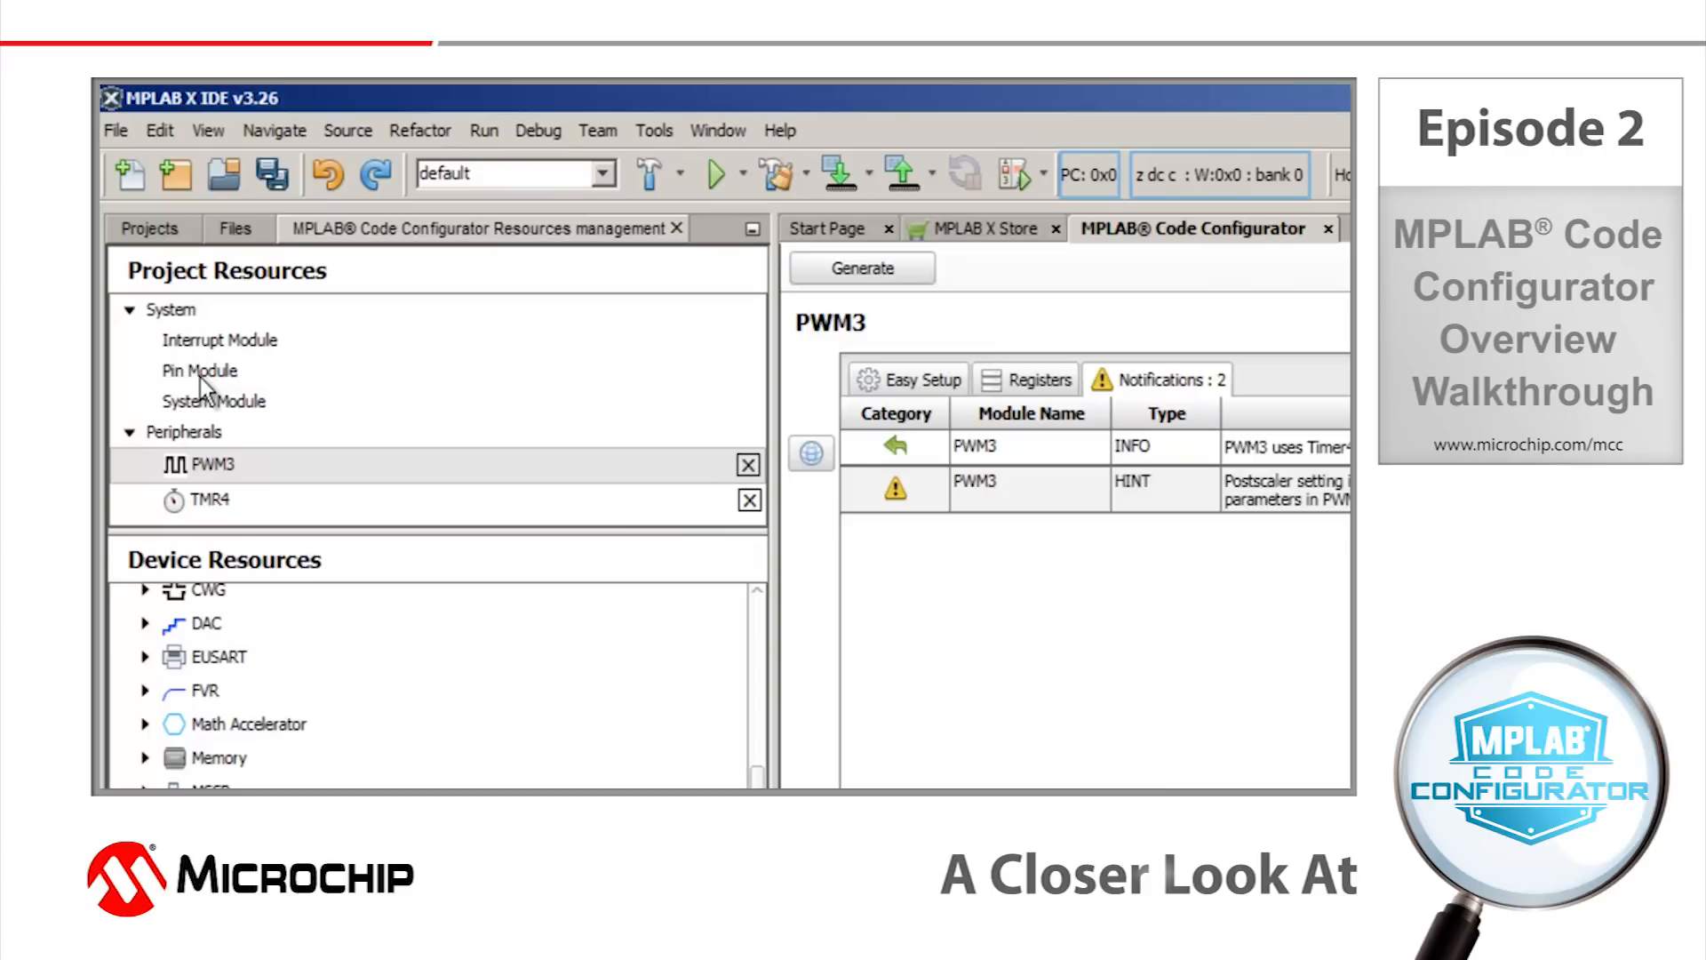
Give the RC5 pin the custom name "led" in the Pin Module.
{"action": "left_click", "coordinate": [200, 376]}
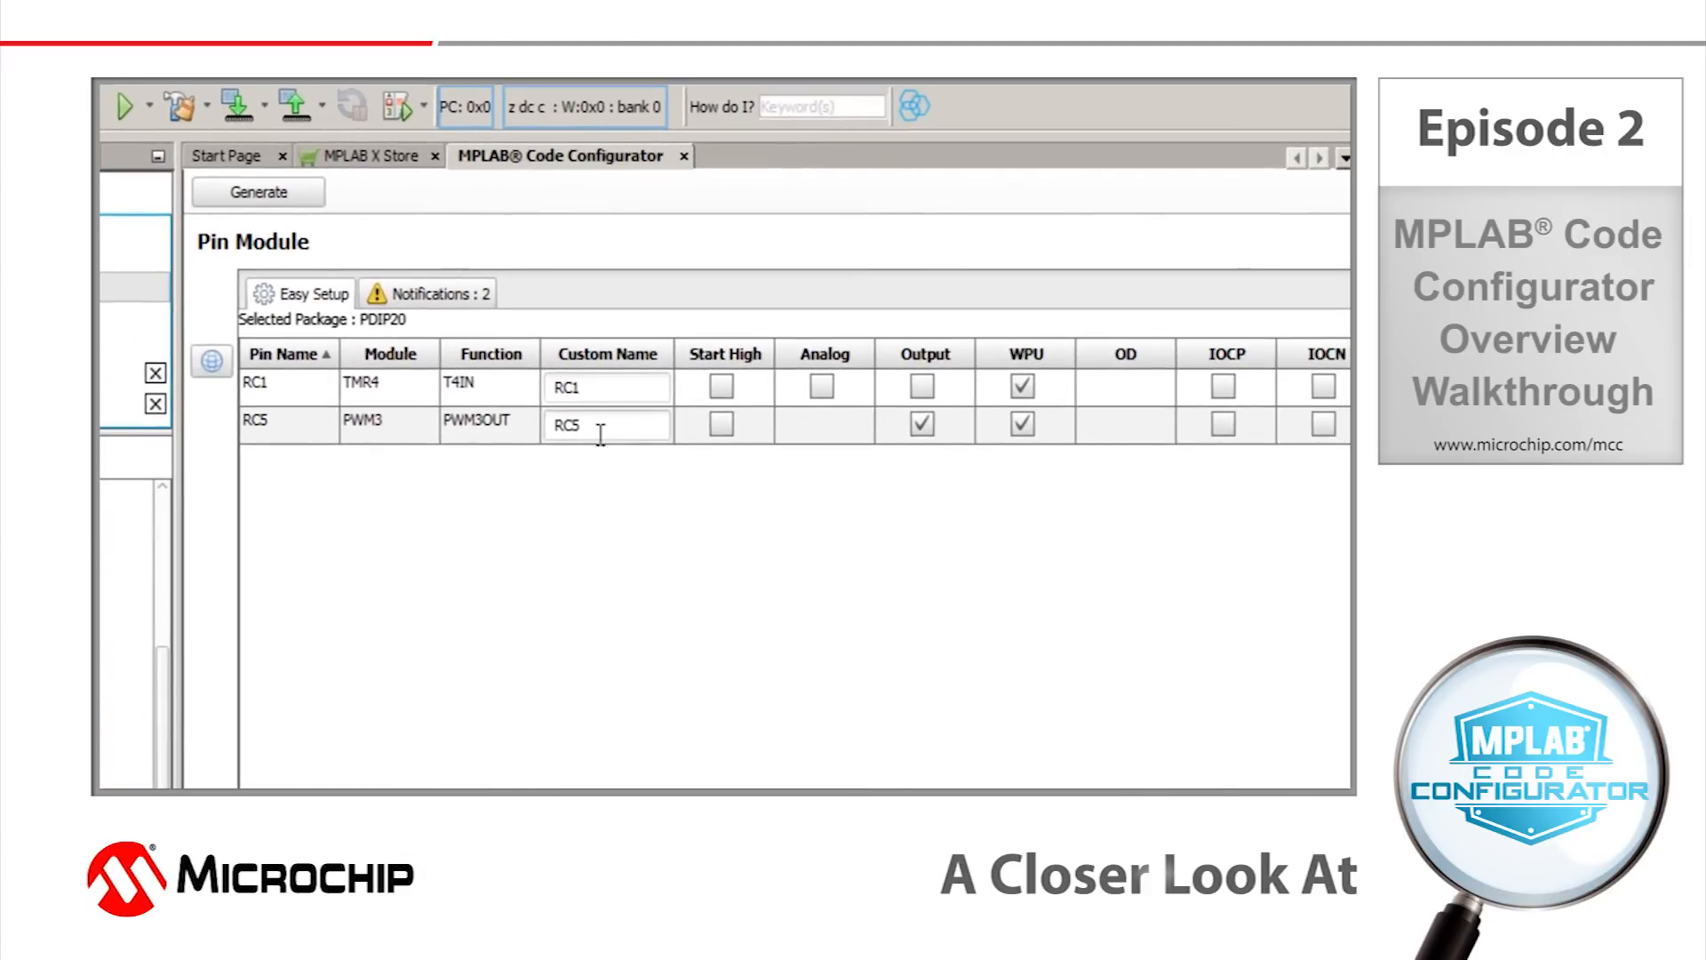
{"action": "double_click", "coordinate": [552, 421]}
{"action": "type", "text": "led"}
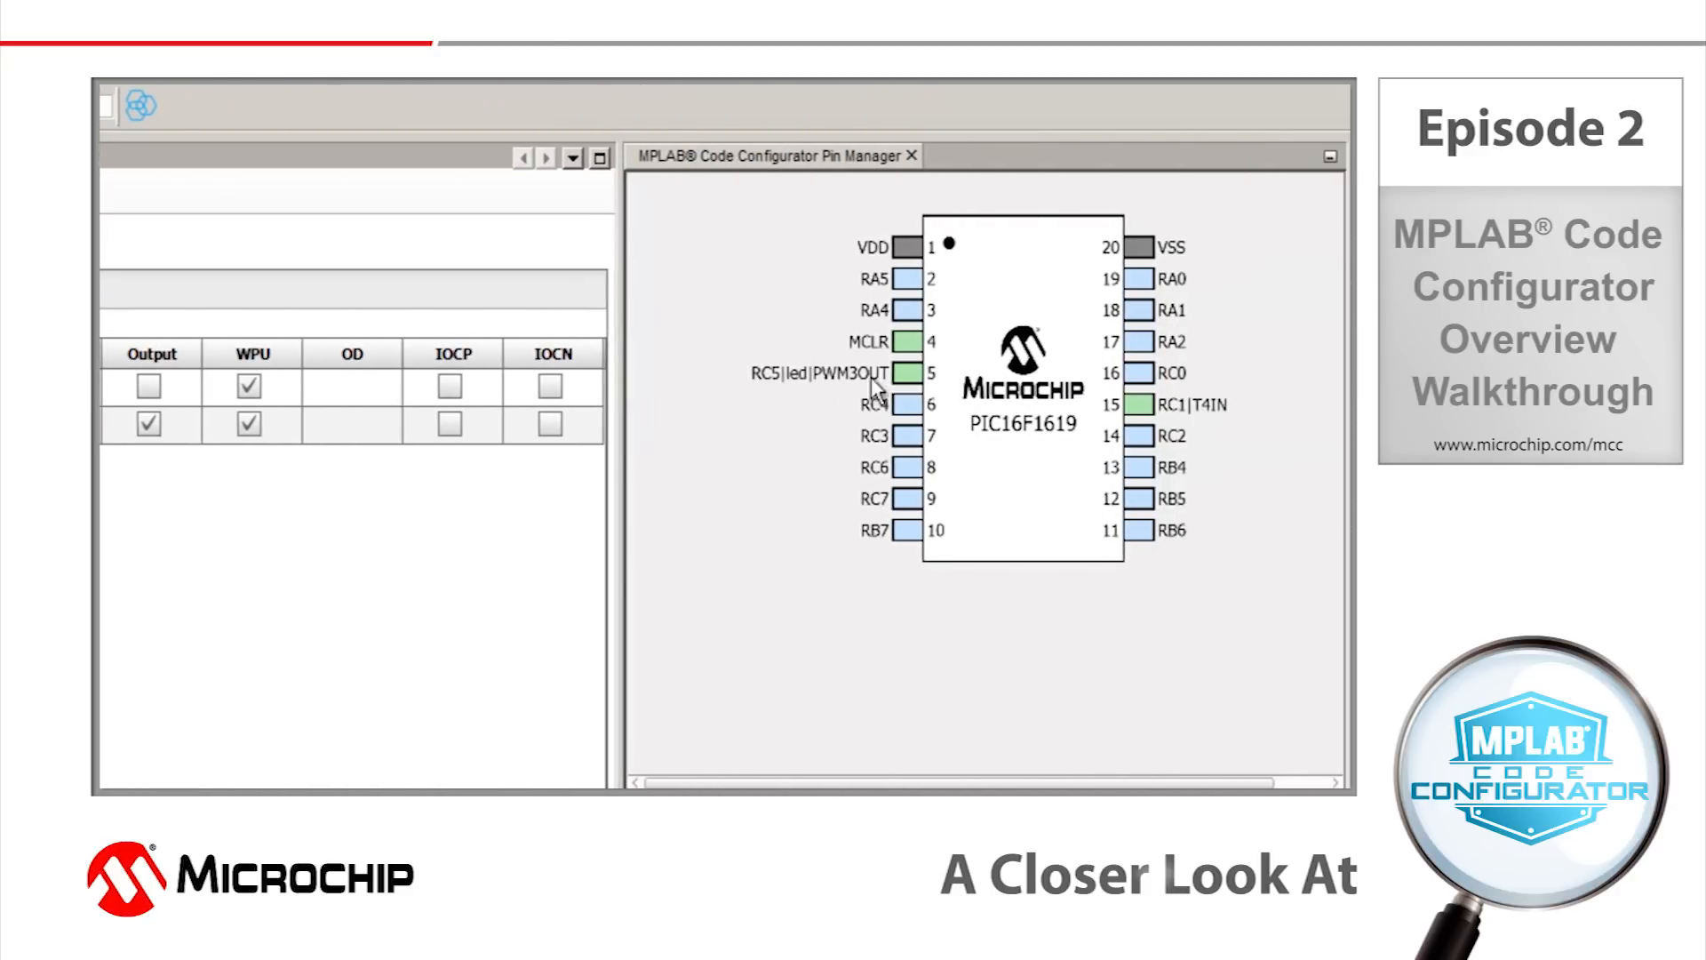
Generate the code and save the configuration file as MyConfig.mc3 in the blinky.X folder.
{"action": "left_click", "coordinate": [348, 199]}
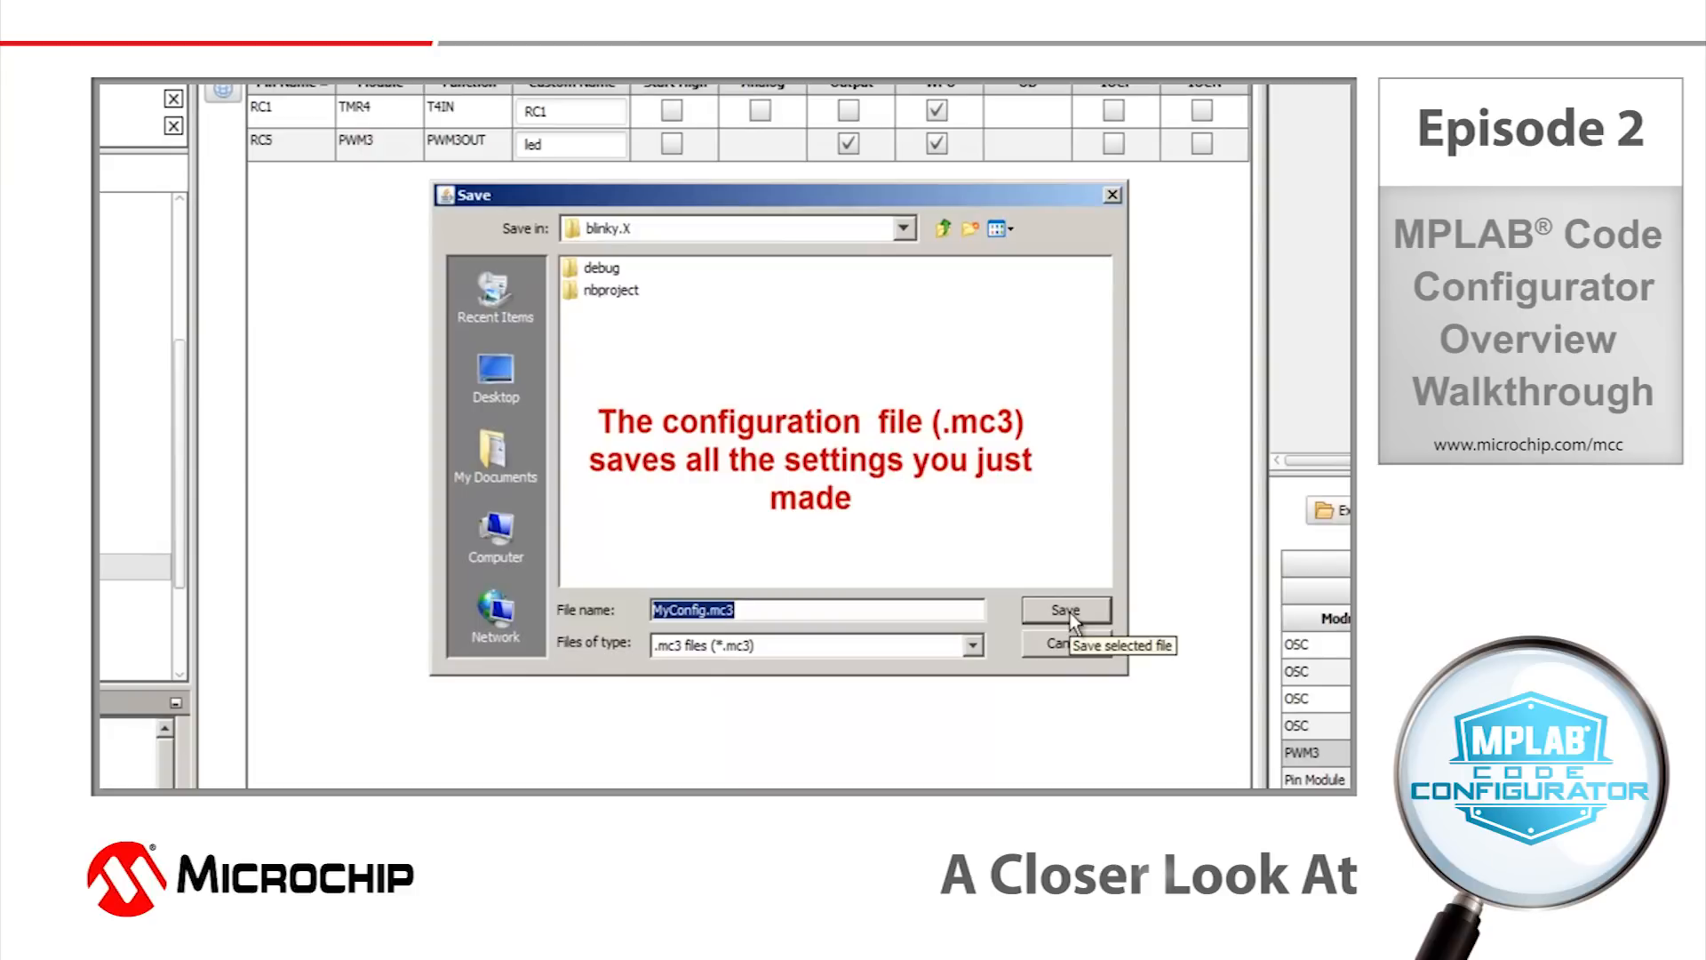
{"action": "left_click", "coordinate": [1070, 611]}
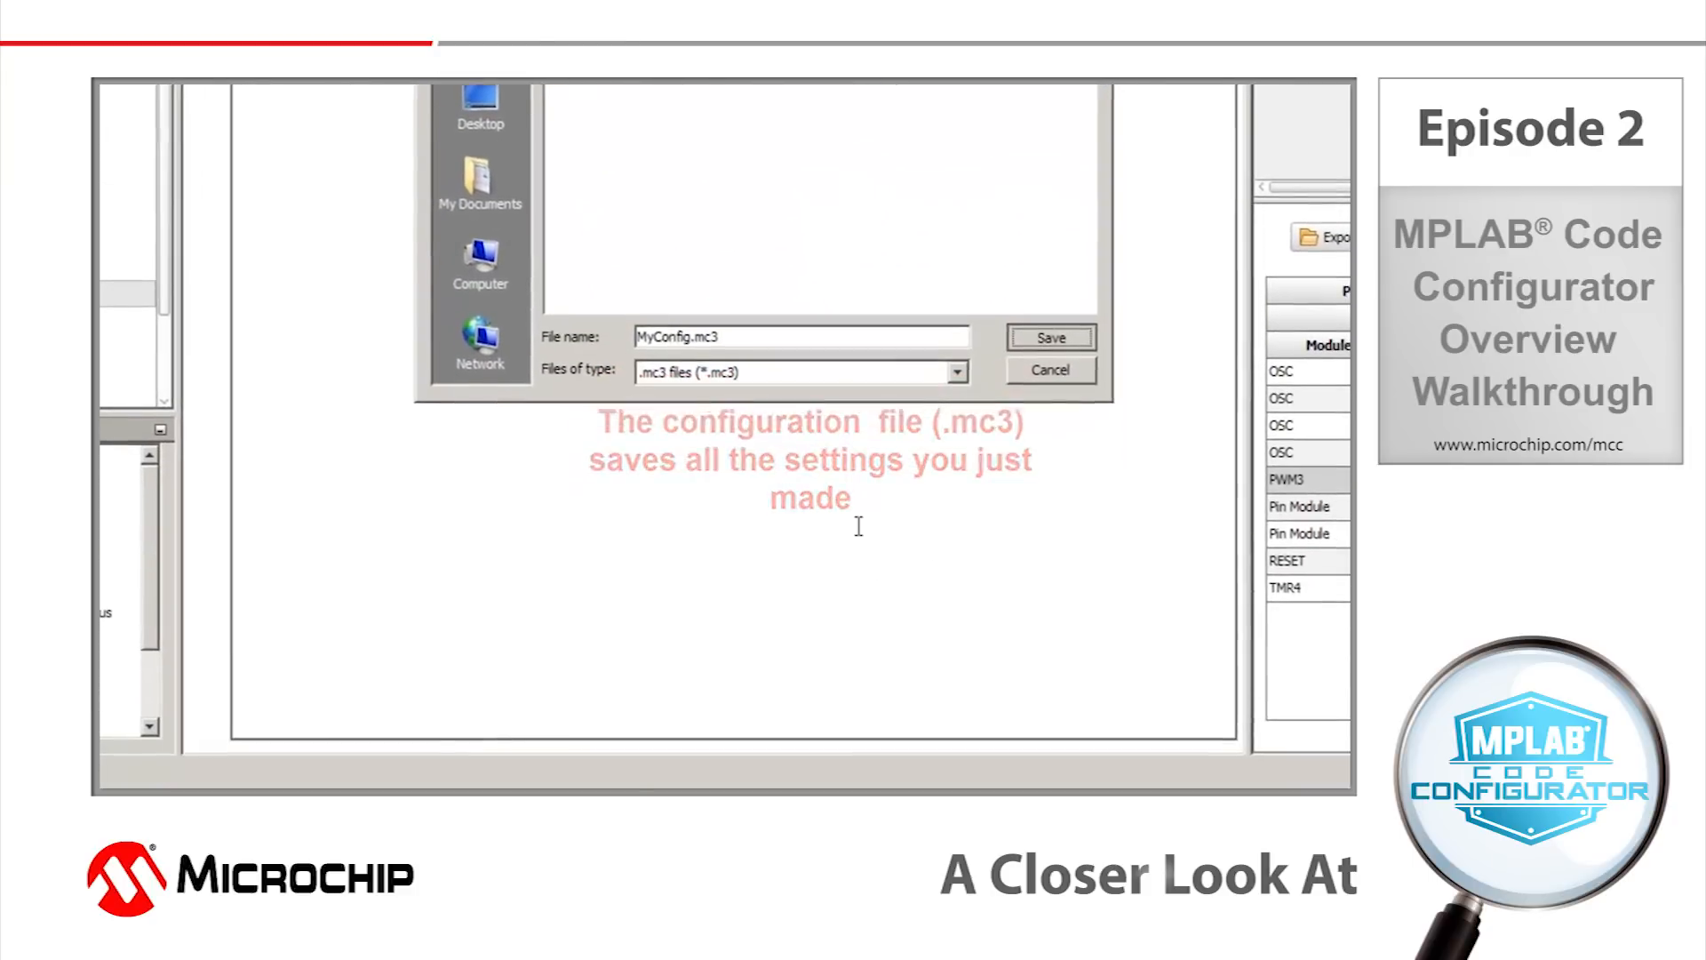
Show the blinky project tree and expand the MCC Generated Files folders under Header Files and Source Files.
{"action": "left_click_drag", "start_coordinate": [486, 722], "coordinate": [198, 648]}
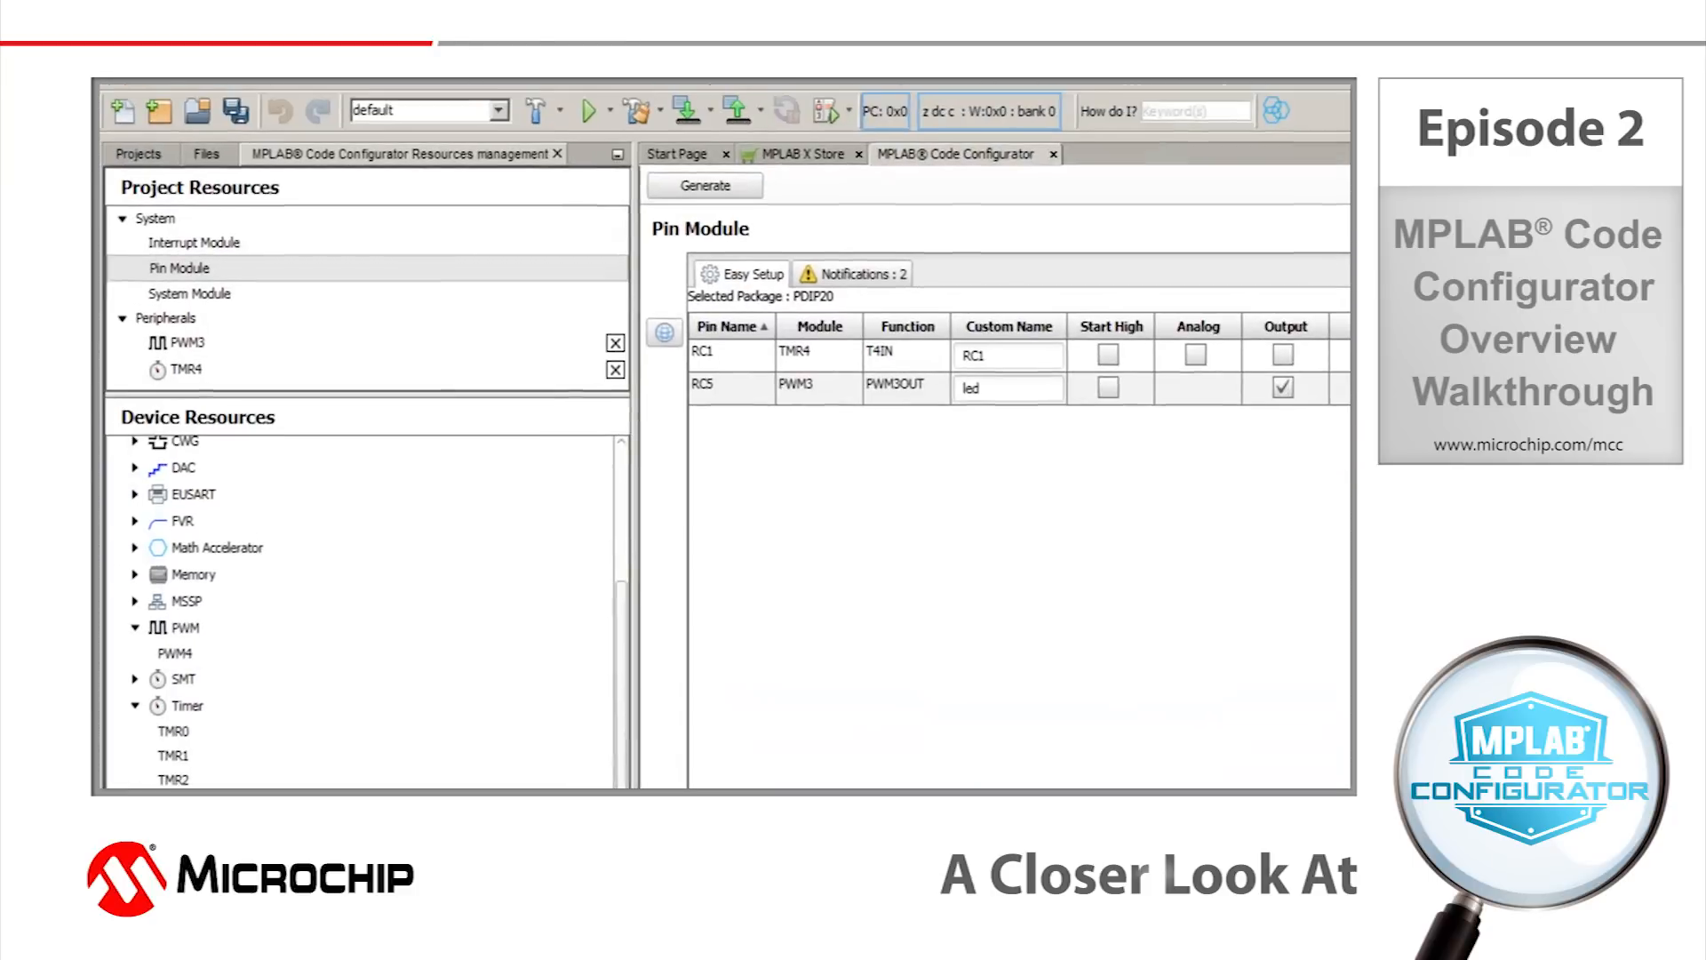
{"action": "left_click", "coordinate": [146, 155]}
{"action": "left_click", "coordinate": [139, 201]}
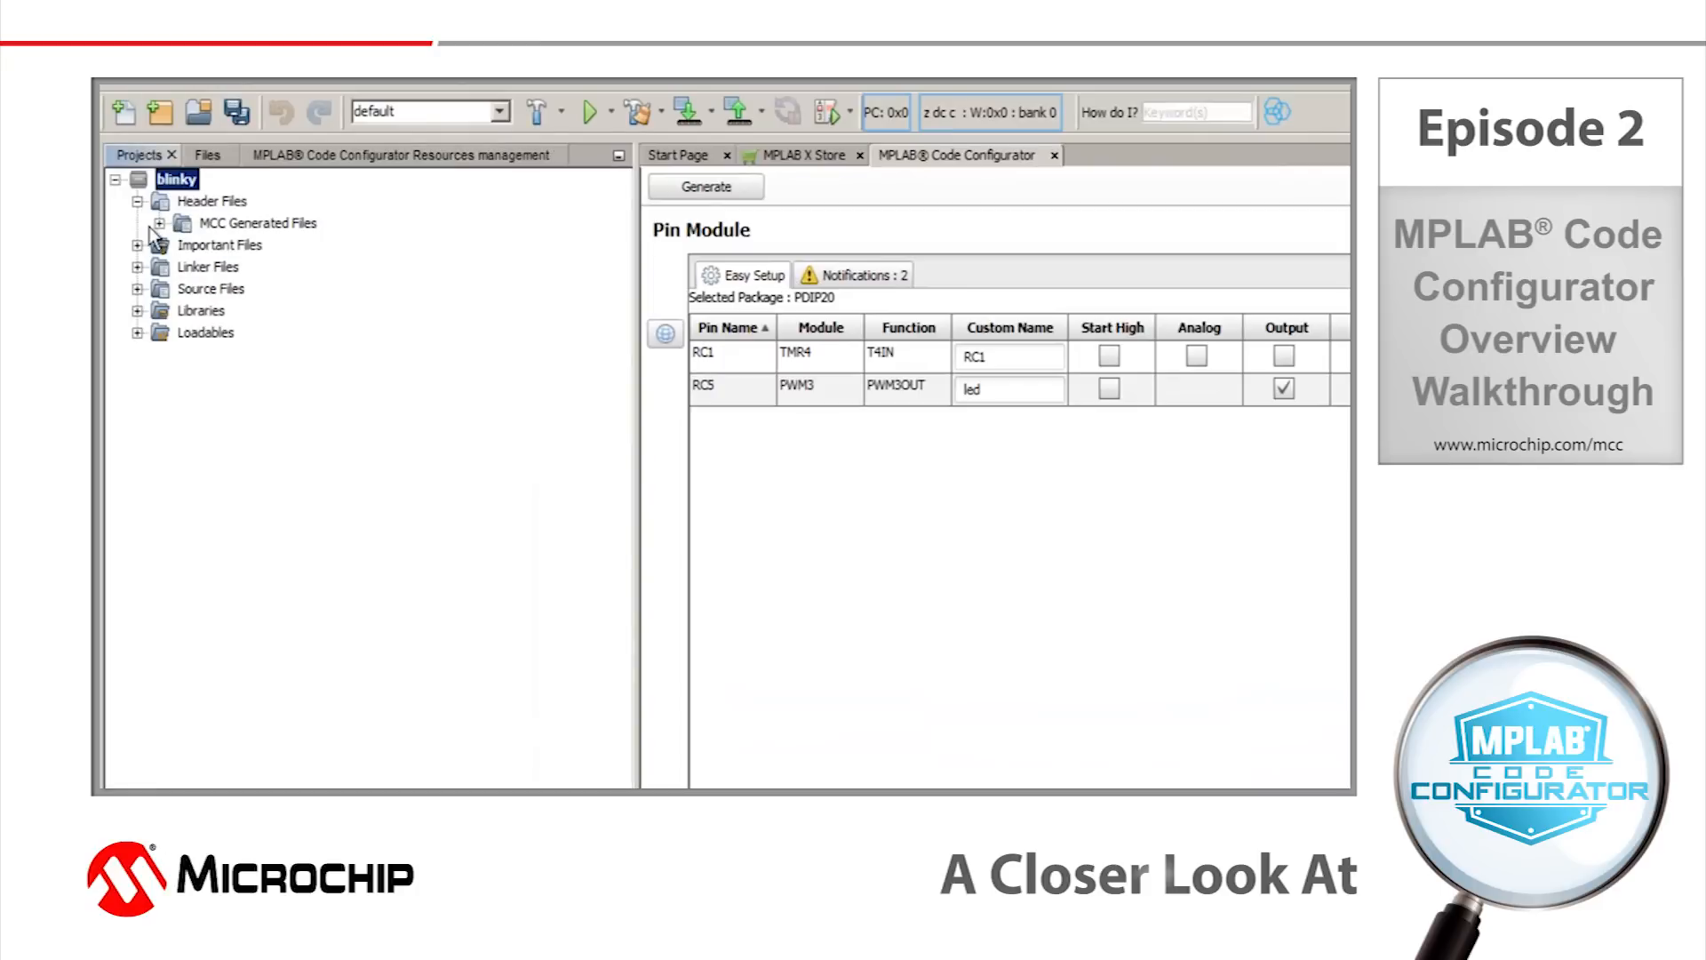
{"action": "left_click", "coordinate": [159, 223]}
{"action": "left_click", "coordinate": [138, 376]}
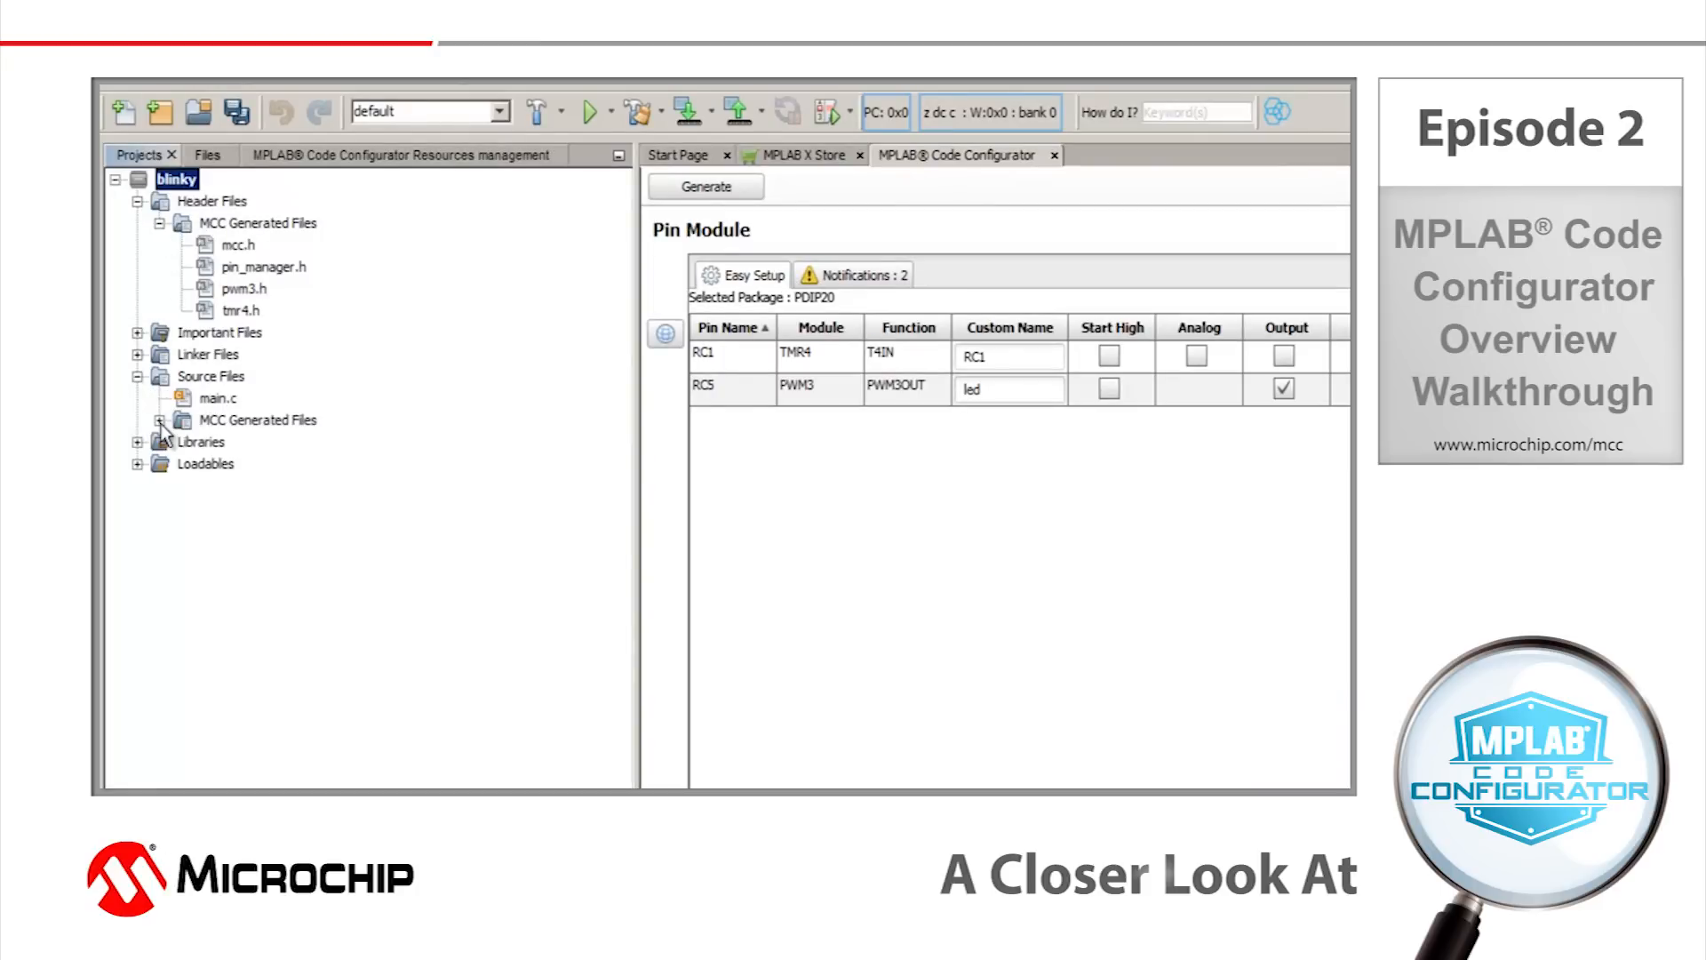
{"action": "left_click", "coordinate": [159, 421]}
Open main.c from the source files, examine the main function and highlight its while (1) loop.
{"action": "left_click", "coordinate": [220, 400]}
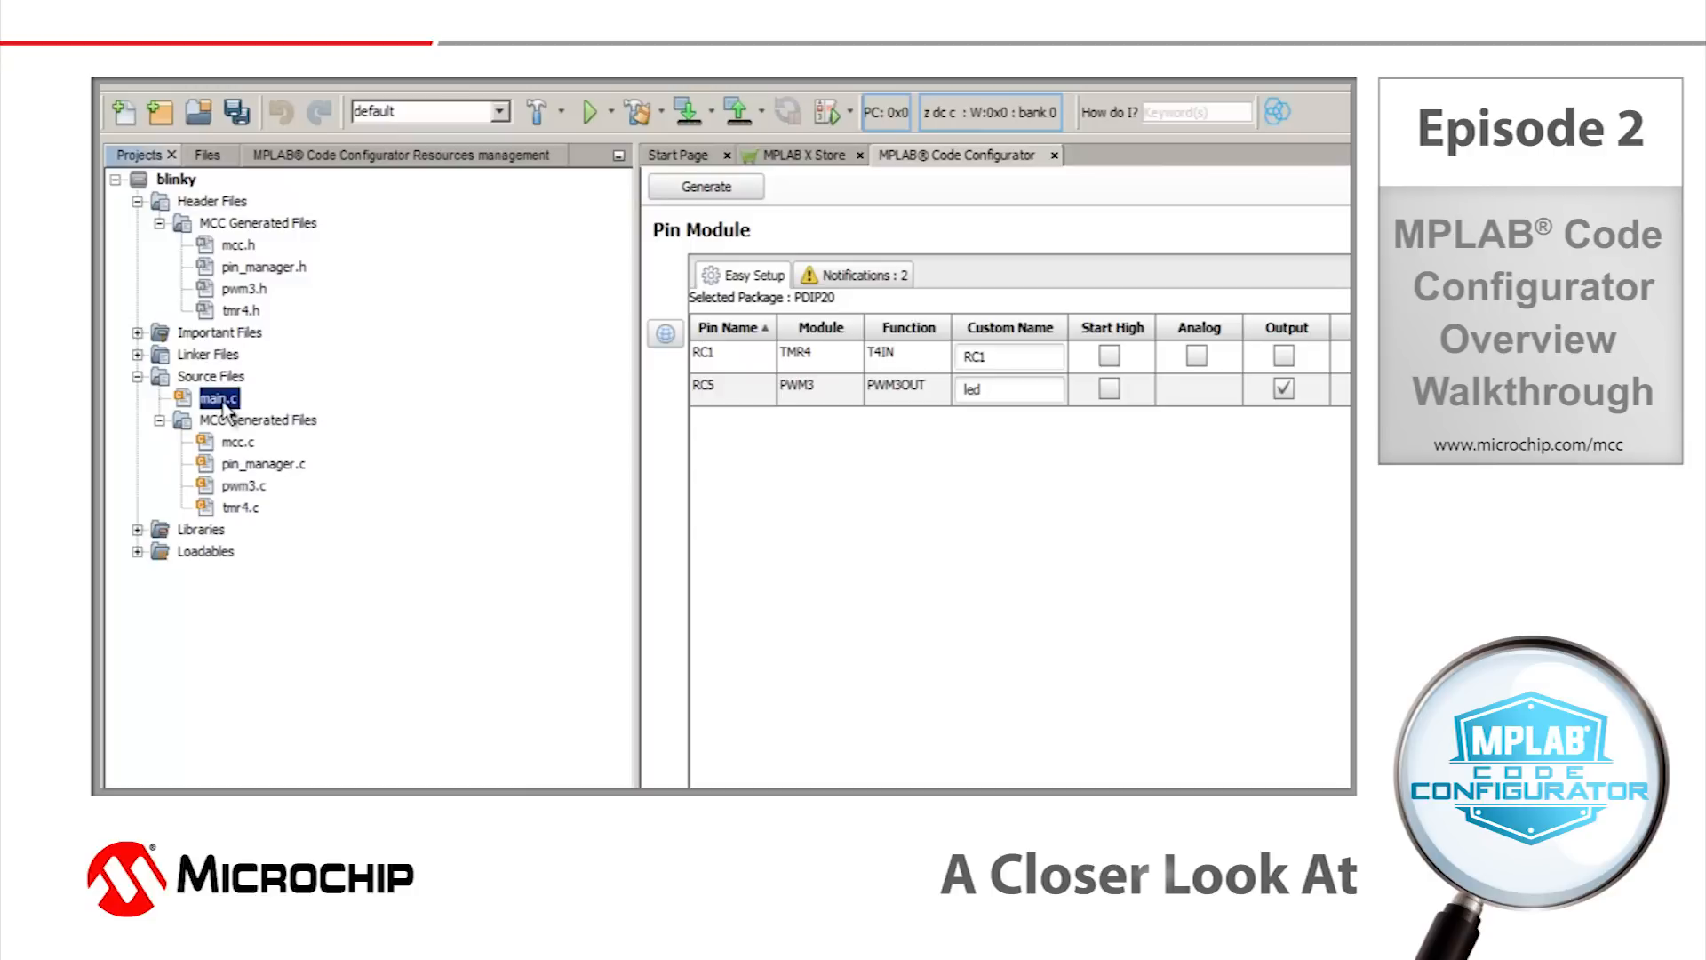
{"action": "double_click", "coordinate": [220, 397]}
{"action": "scroll", "coordinate": [825, 377], "scroll_direction": "down", "scroll_amount": 15}
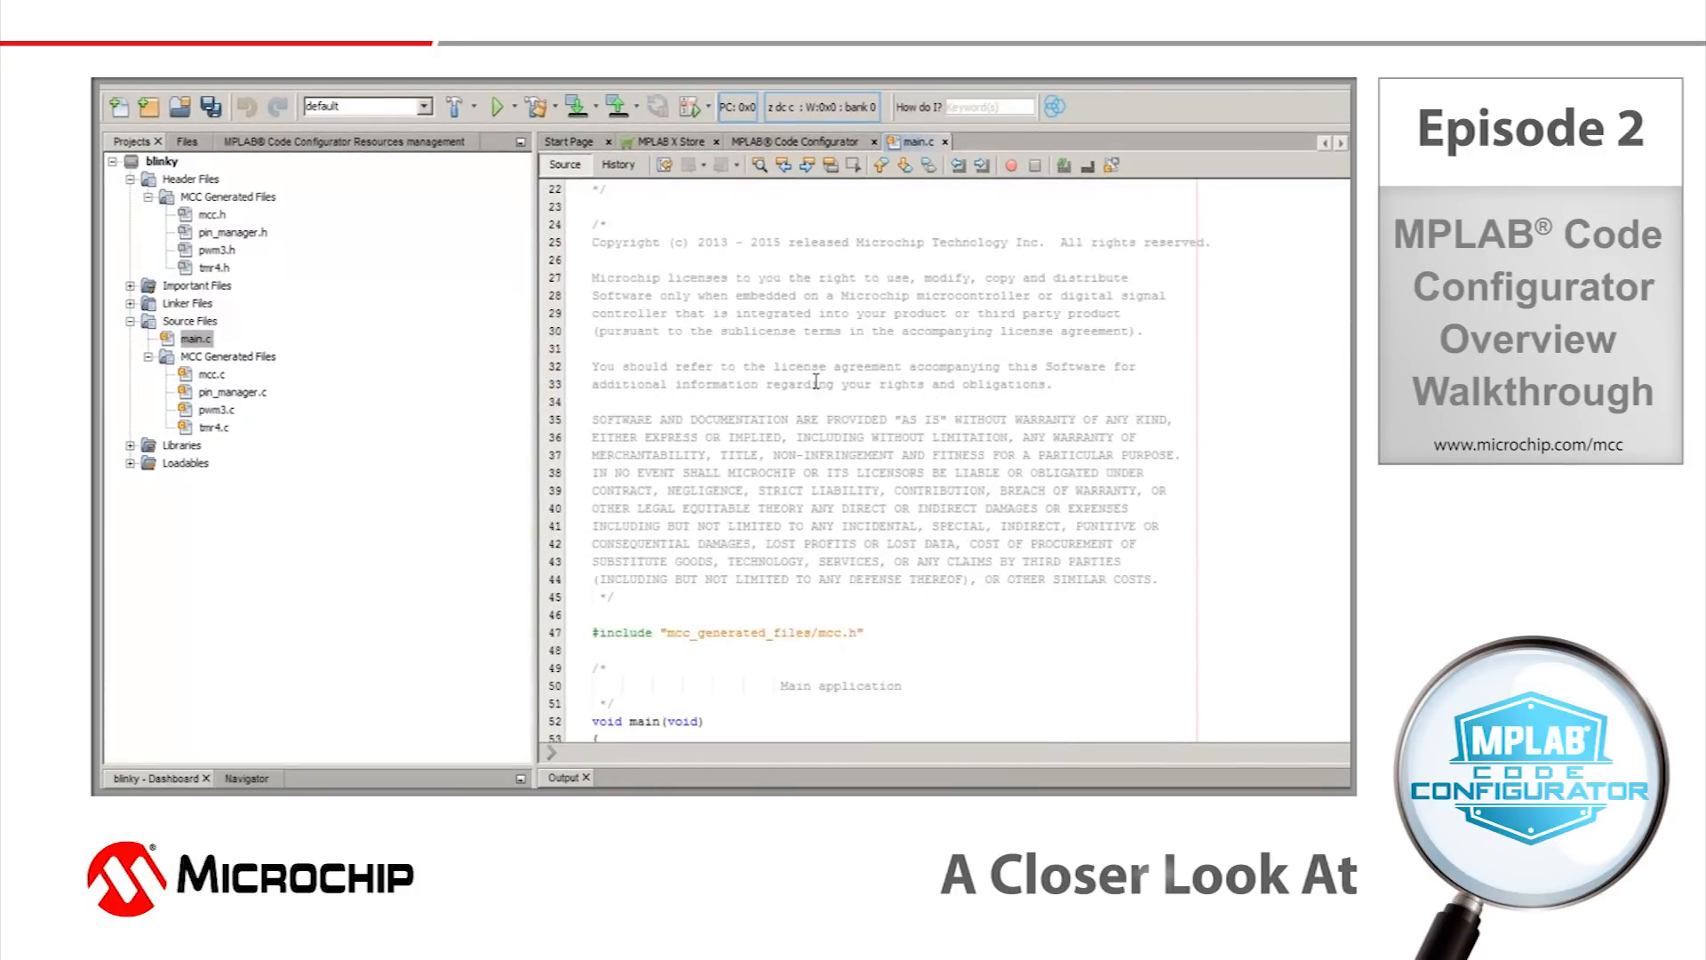
{"action": "scroll", "coordinate": [827, 379], "scroll_direction": "down", "scroll_amount": 2}
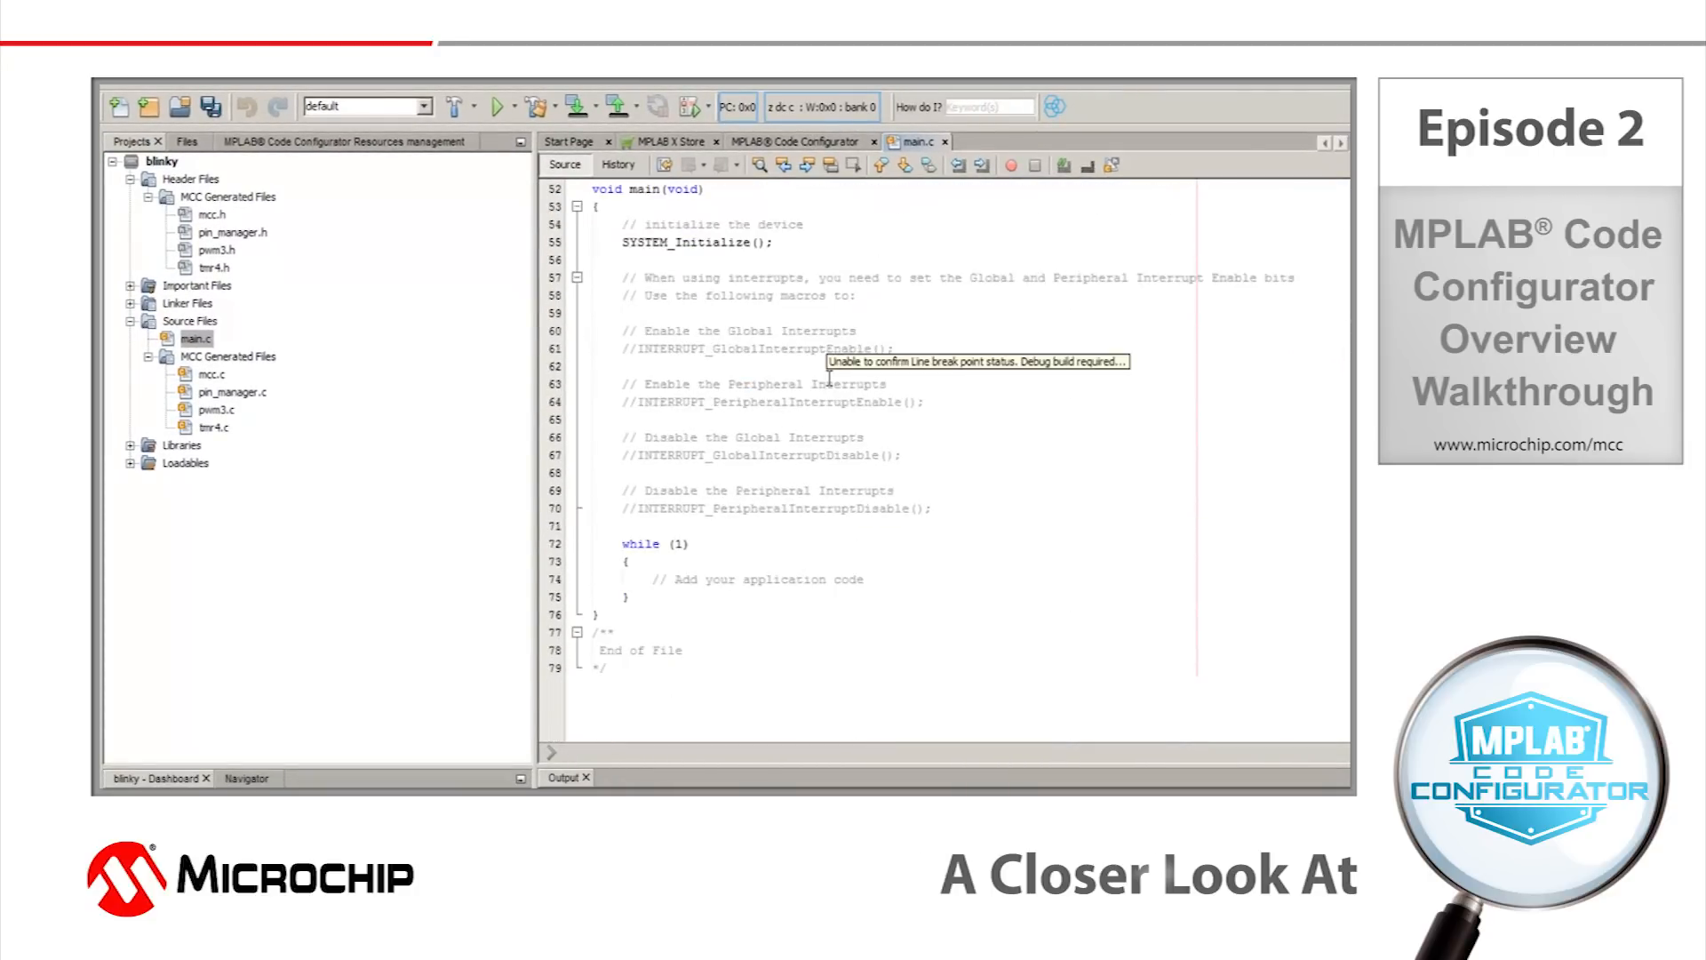
{"action": "left_click_drag", "start_coordinate": [632, 600], "coordinate": [594, 551]}
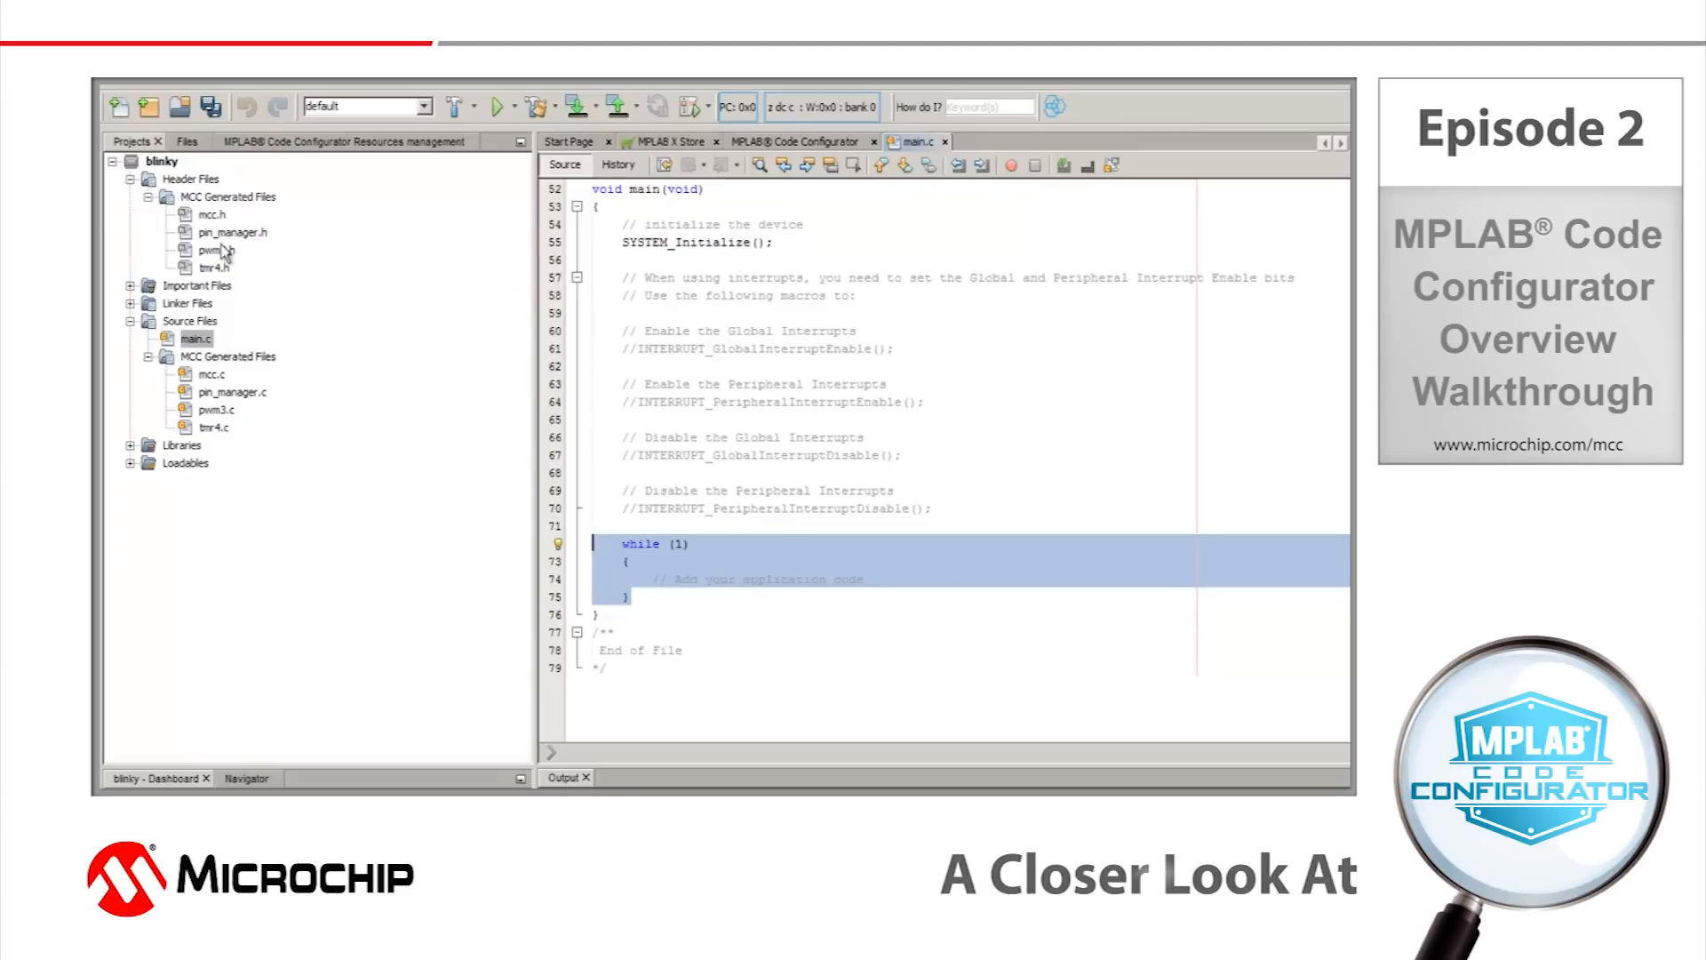
Open the generated pwm3.c source file and examine the PWM3_Initialize and PWM3_LoadDutyValue functions.
{"action": "left_click", "coordinate": [217, 411]}
{"action": "double_click", "coordinate": [218, 411]}
{"action": "scroll", "coordinate": [882, 469], "scroll_direction": "down", "scroll_amount": 15}
{"action": "scroll", "coordinate": [883, 470], "scroll_direction": "down", "scroll_amount": 6}
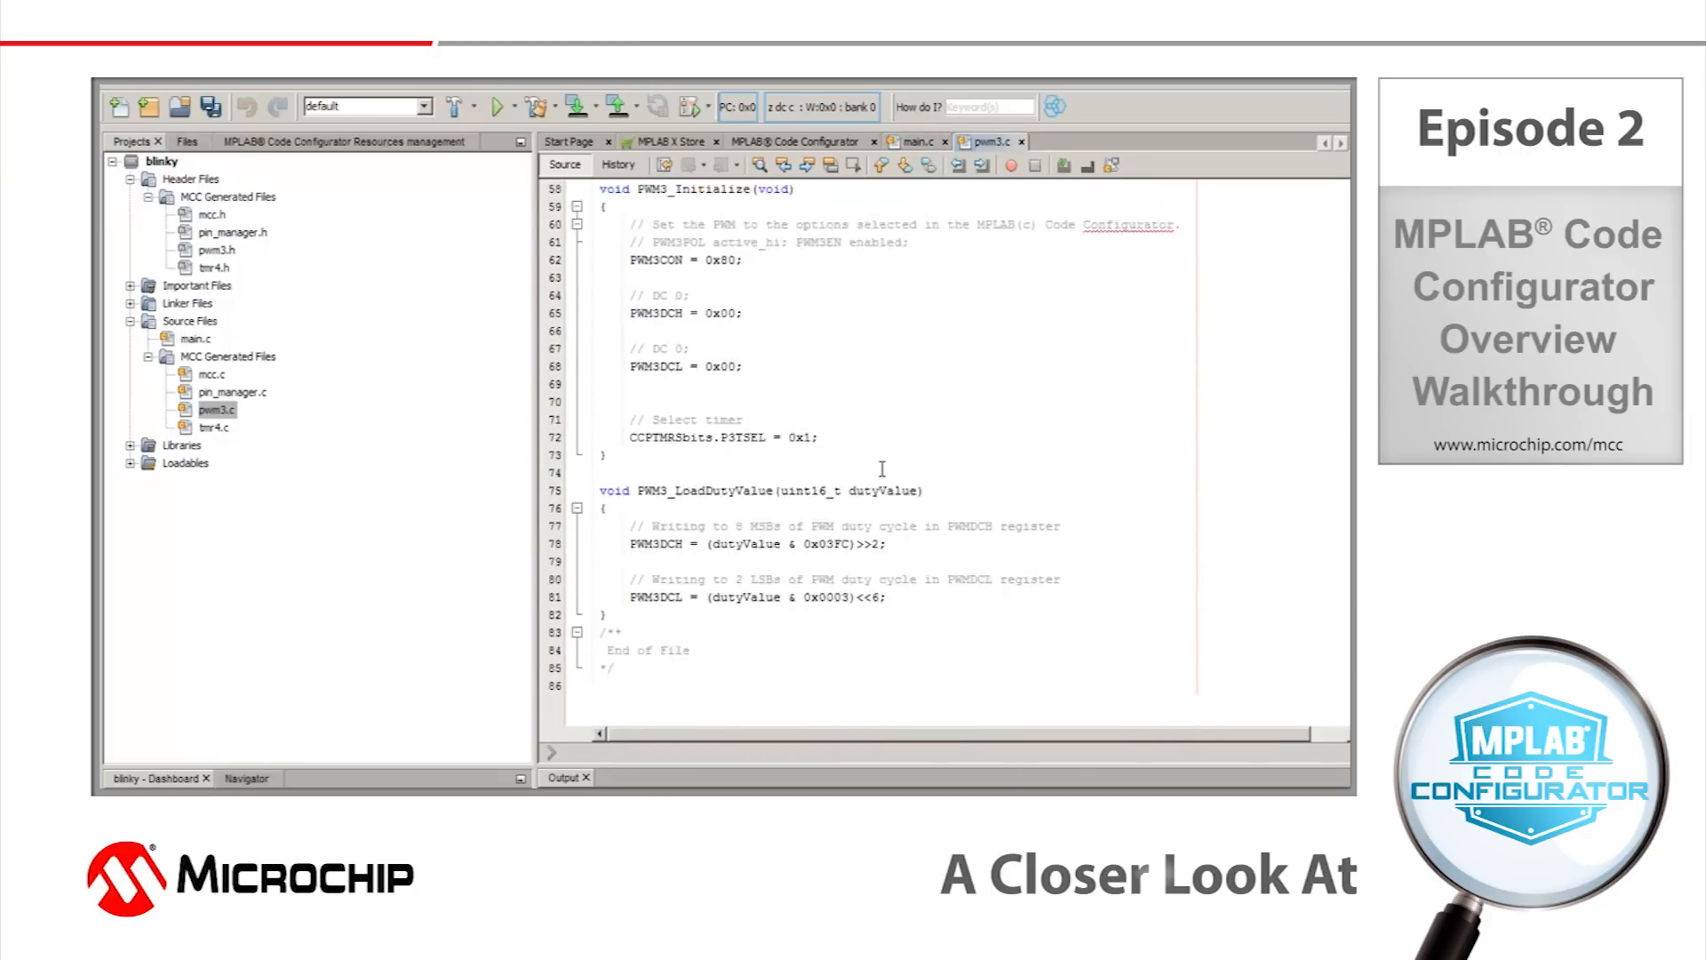
Open the generated tmr4.c source file and examine the TMR4_Initialize function.
{"action": "double_click", "coordinate": [214, 428]}
{"action": "scroll", "coordinate": [895, 425], "scroll_direction": "down", "scroll_amount": 7}
{"action": "scroll", "coordinate": [895, 425], "scroll_direction": "down", "scroll_amount": 8}
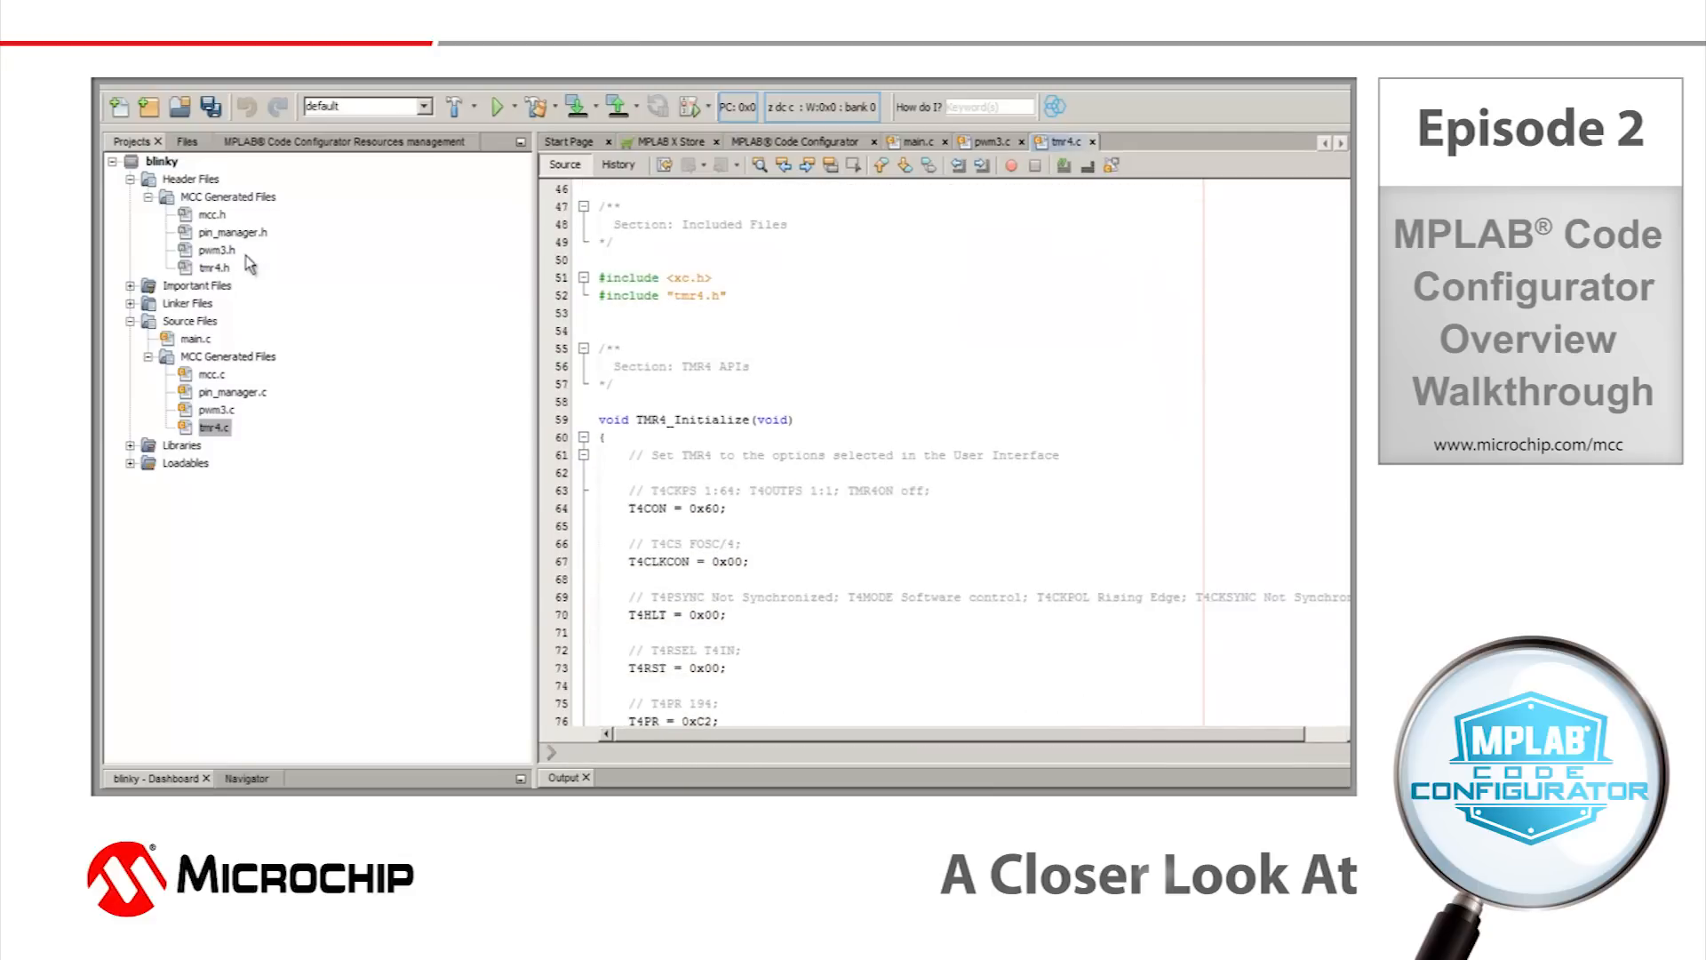
Open the generated pwm3.h header and highlight the PWM3_LoadDutyValue declaration and the documentation comment above it.
{"action": "left_click", "coordinate": [219, 254]}
{"action": "double_click", "coordinate": [218, 251]}
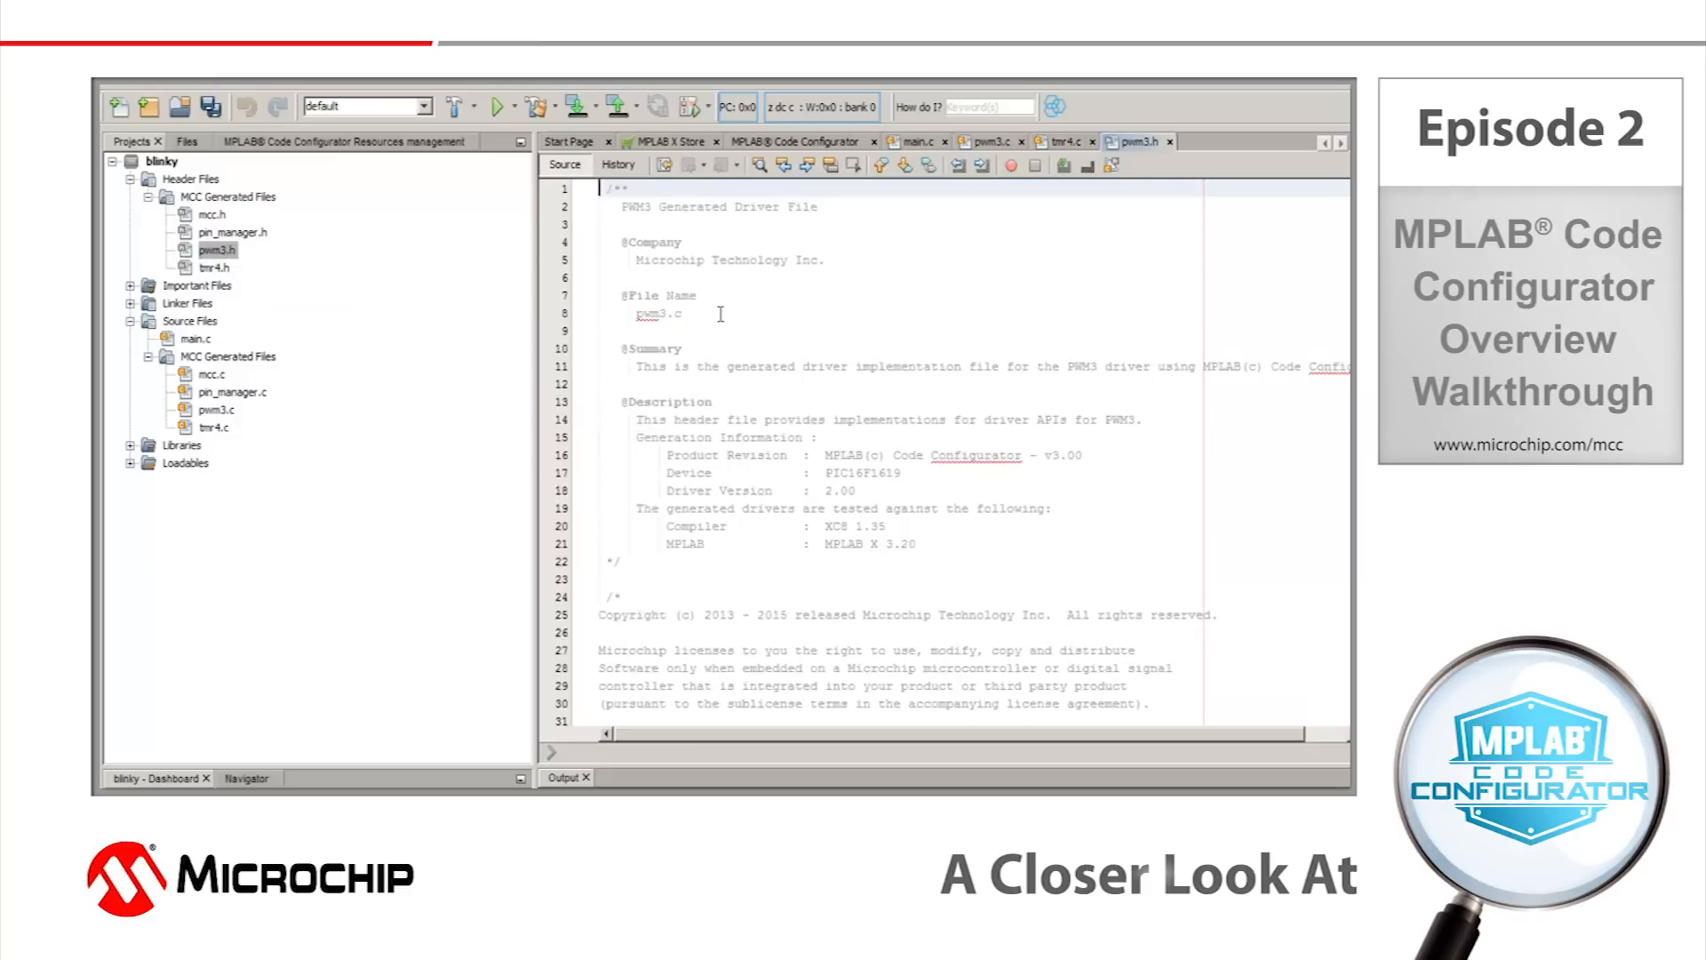
{"action": "scroll", "coordinate": [721, 315], "scroll_direction": "down", "scroll_amount": 20}
{"action": "scroll", "coordinate": [878, 378], "scroll_direction": "down", "scroll_amount": 6}
{"action": "left_click_drag", "start_coordinate": [645, 740], "coordinate": [207, 740]}
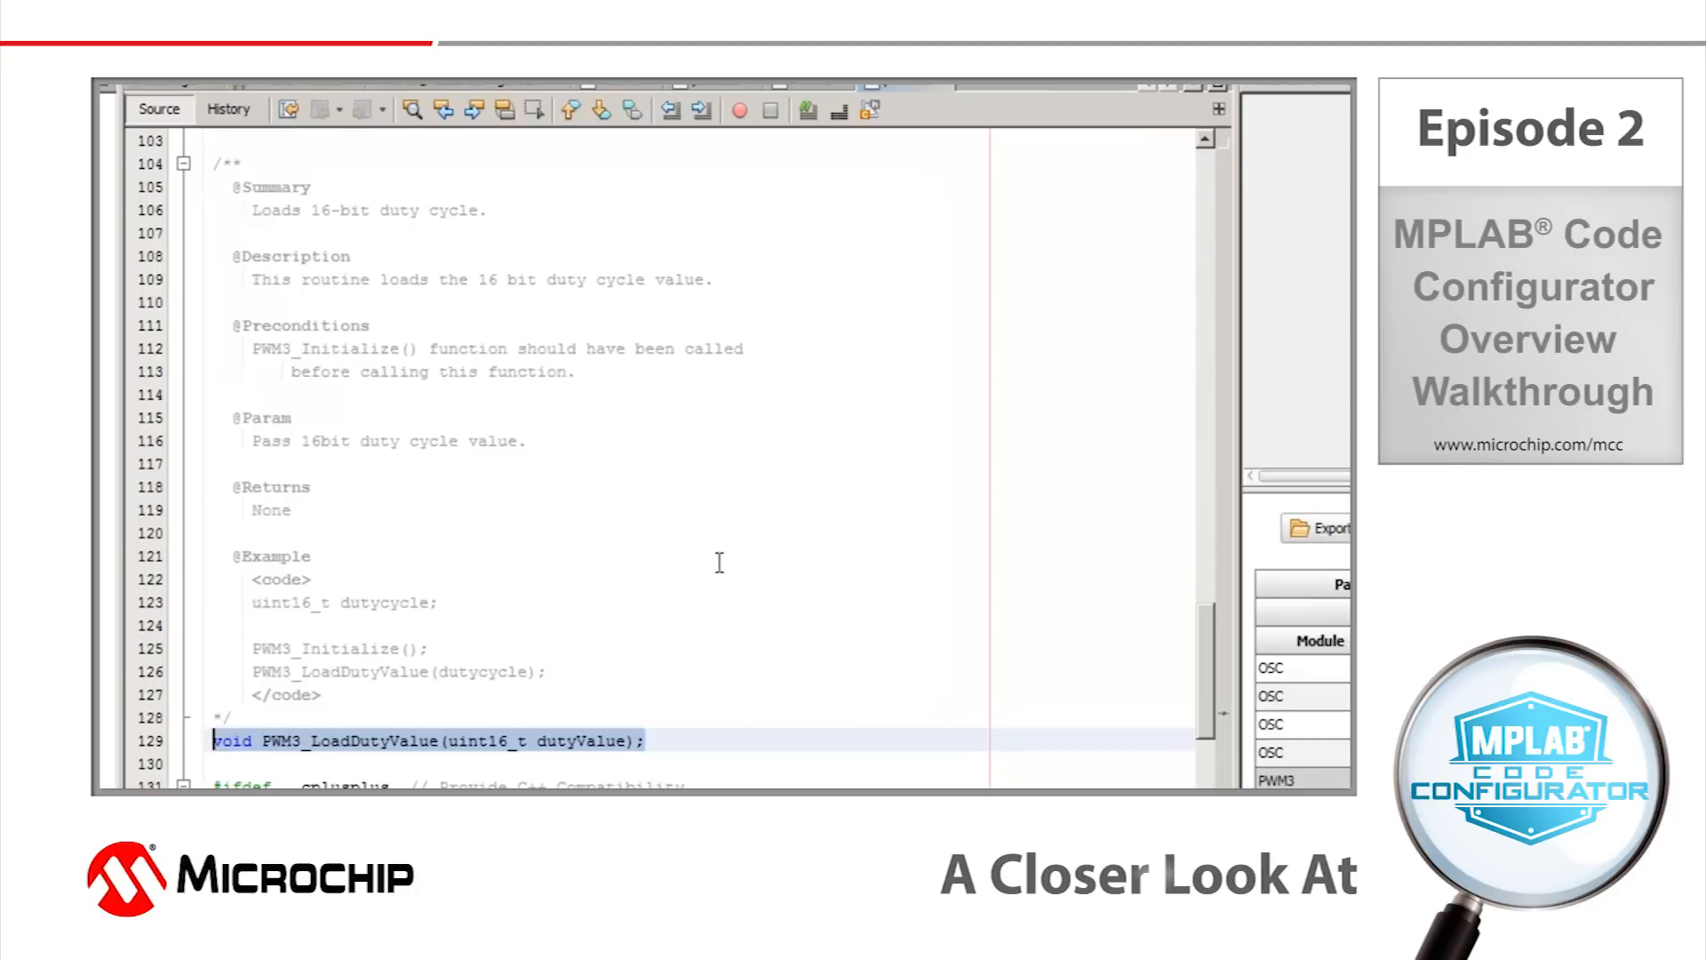
{"action": "left_click_drag", "start_coordinate": [204, 163], "coordinate": [642, 713]}
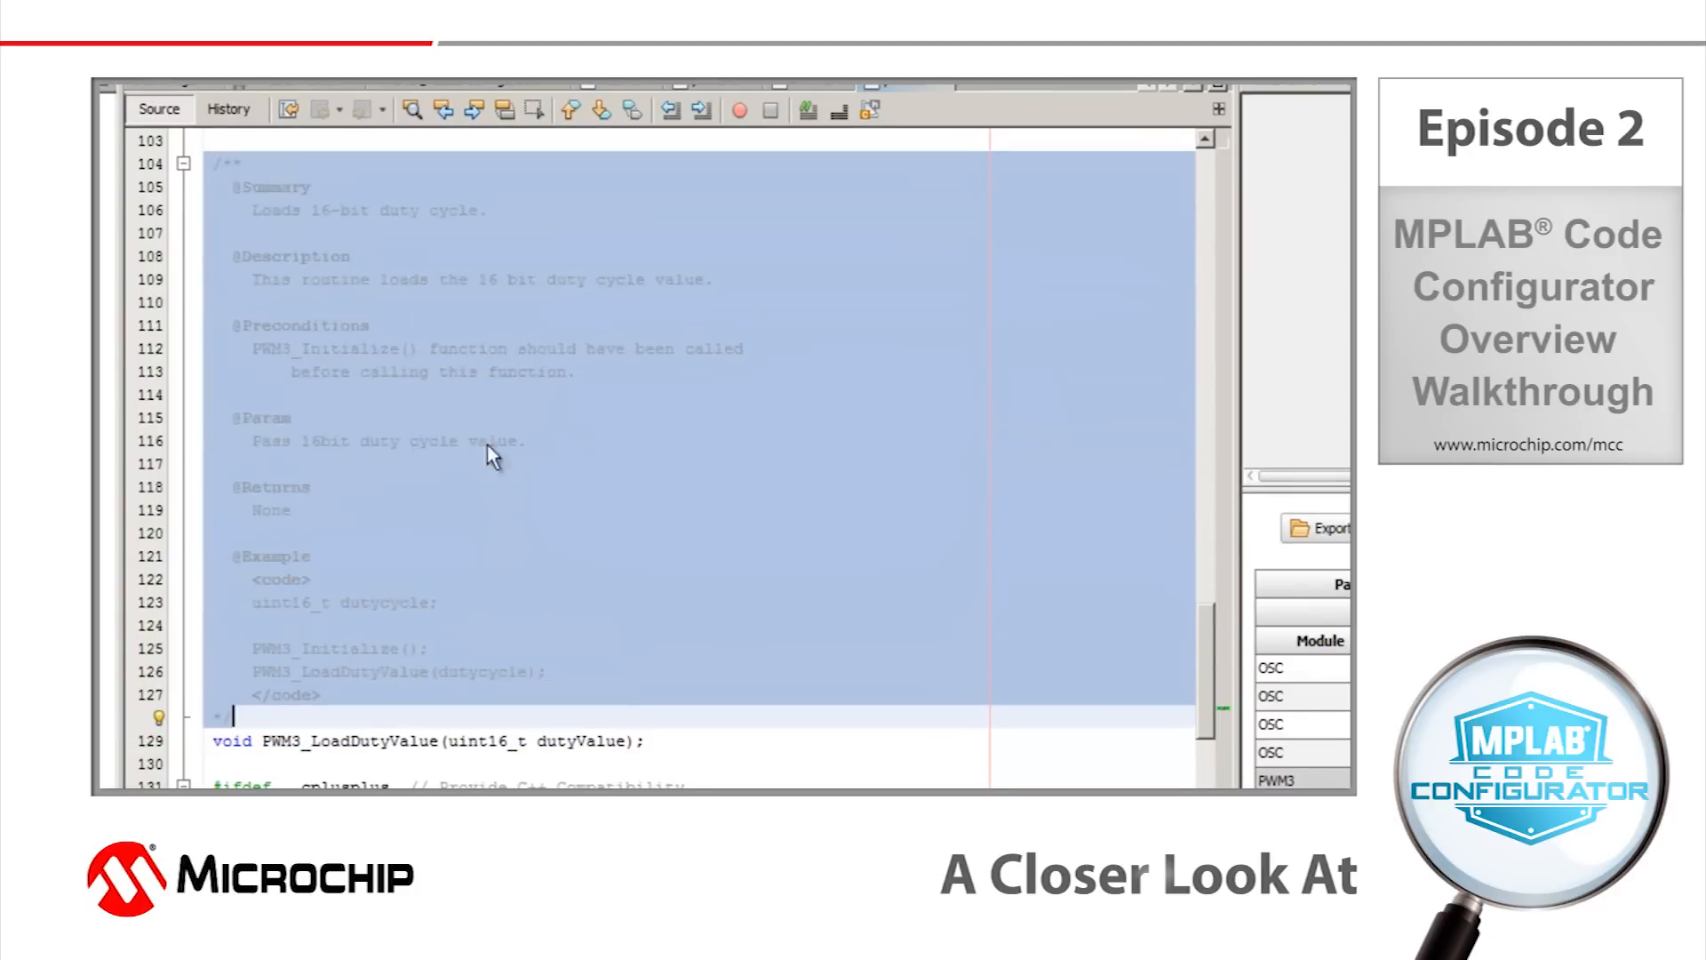